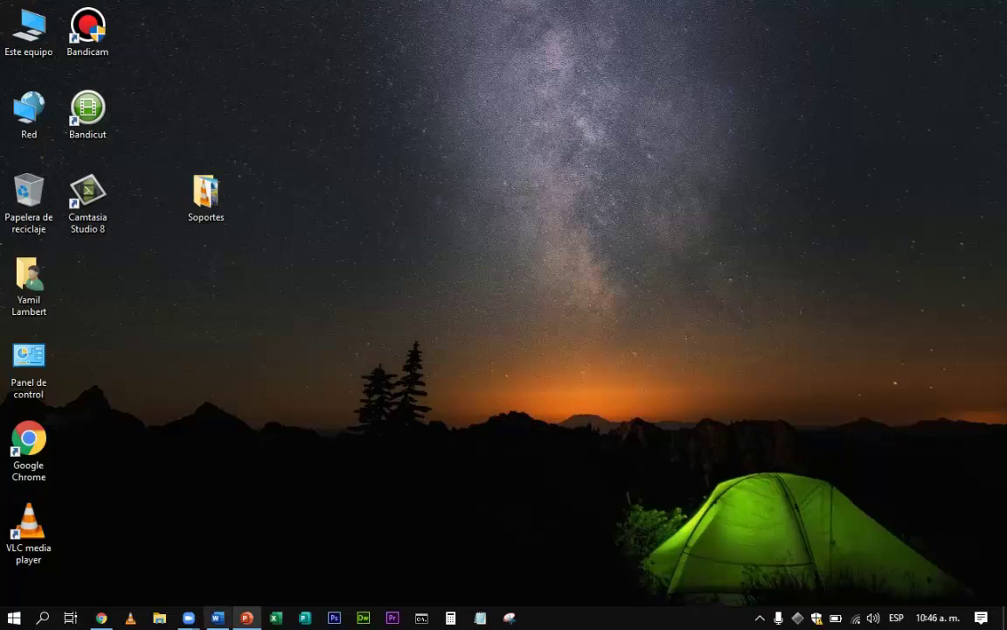
# - Switch to the Zoom meeting and share the desktop screen with the participants
pyautogui.moveTo(218, 617)
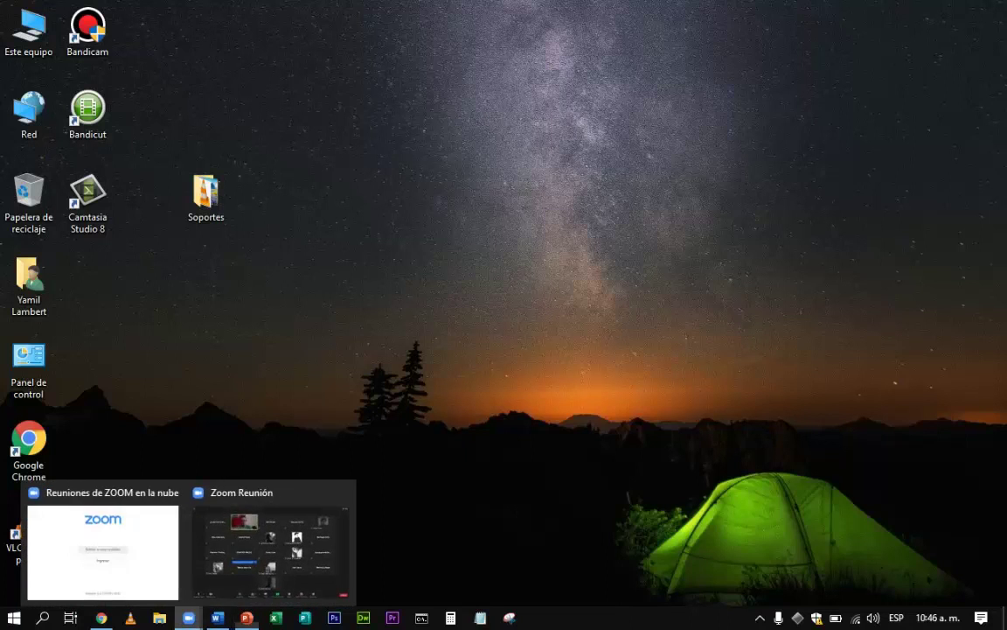
pyautogui.click(254, 515)
pyautogui.click(548, 579)
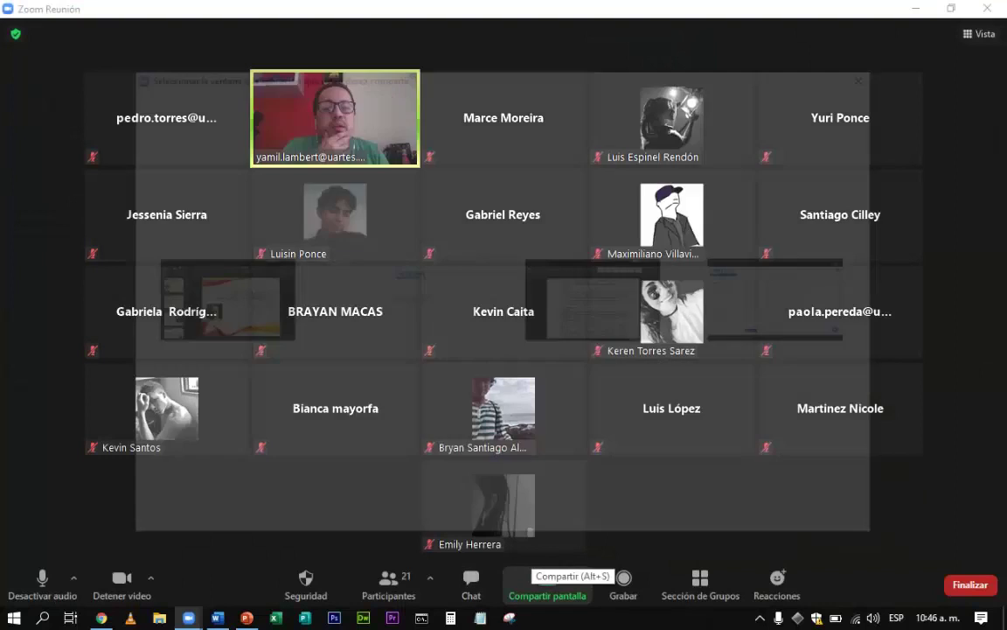
pyautogui.press('Return')
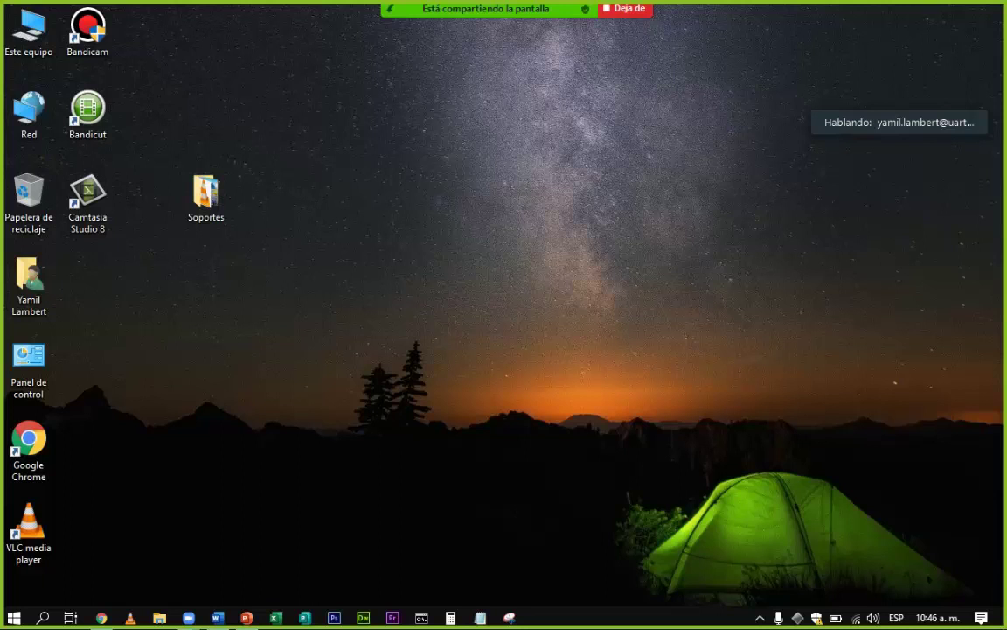
# - Open the imagen file from the Soportes desktop folder in Fotos, view it maximized, and close the viewer
pyautogui.doubleClick(205, 194)
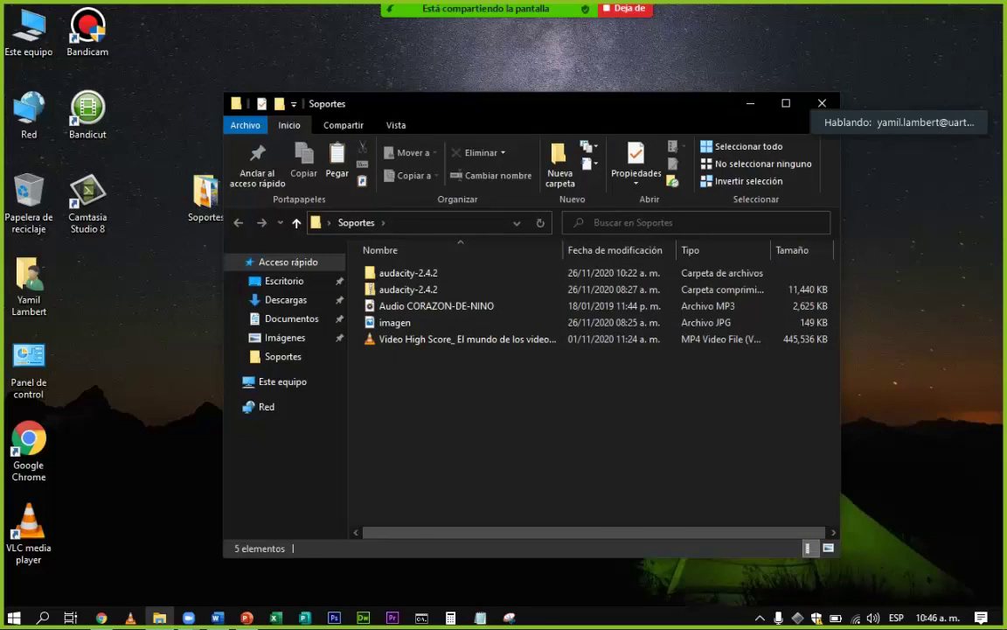
pyautogui.doubleClick(395, 322)
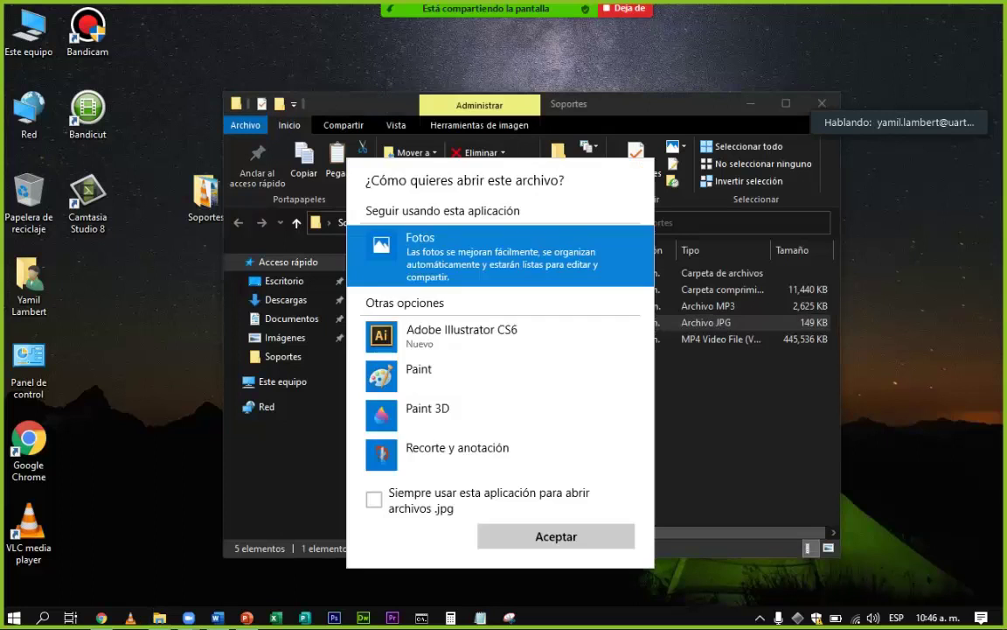
pyautogui.press('Return')
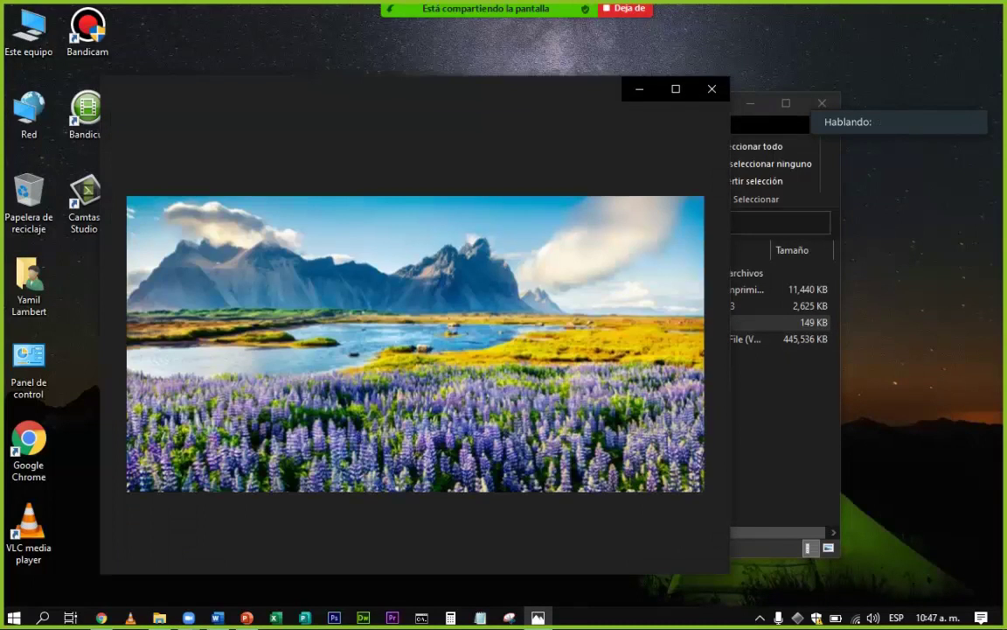
pyautogui.moveTo(356, 88); pyautogui.dragTo(402, 53)
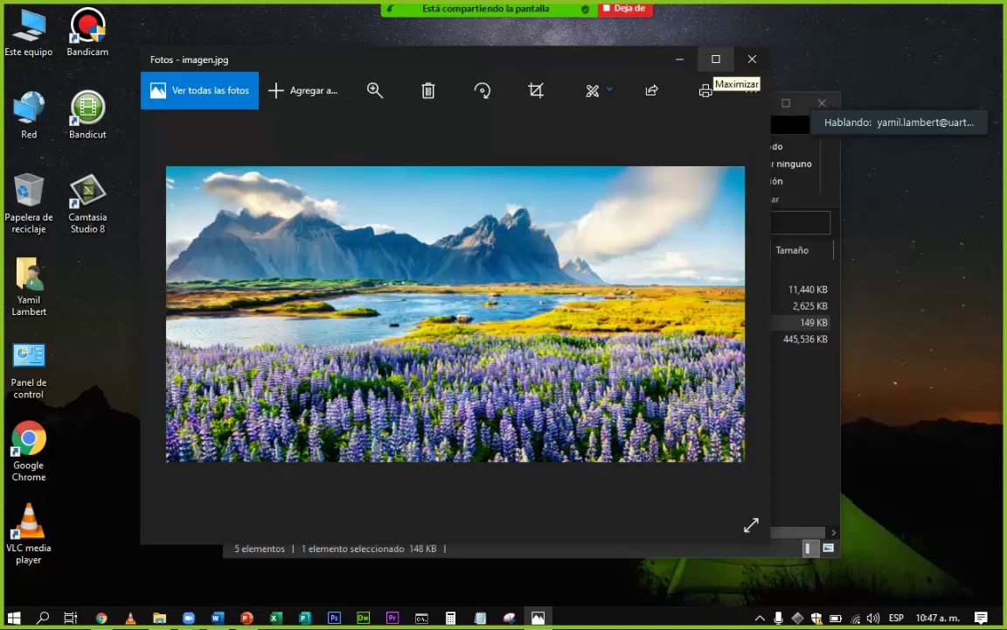
pyautogui.click(716, 59)
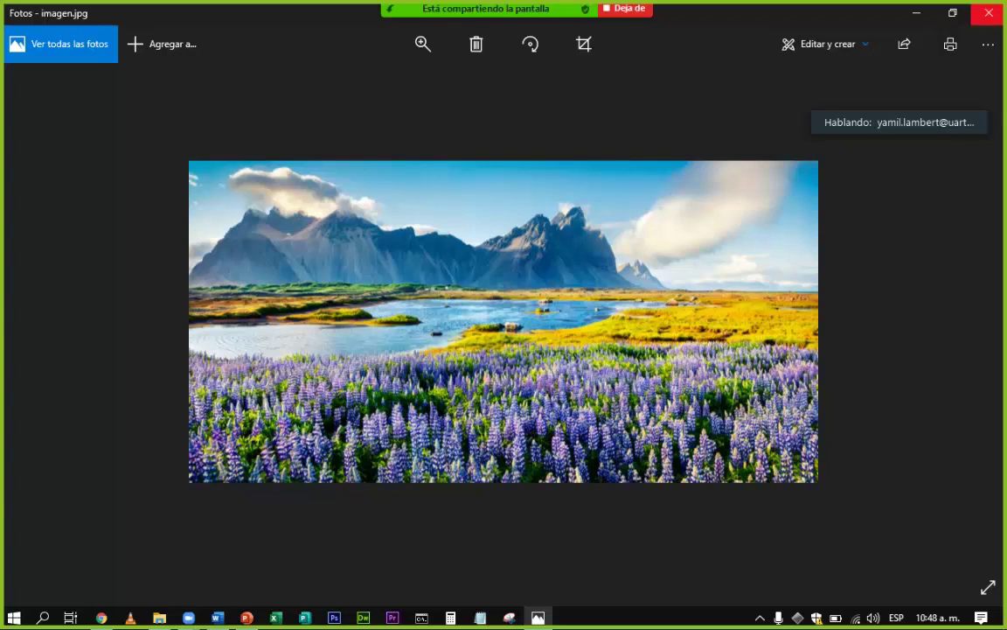
pyautogui.click(989, 13)
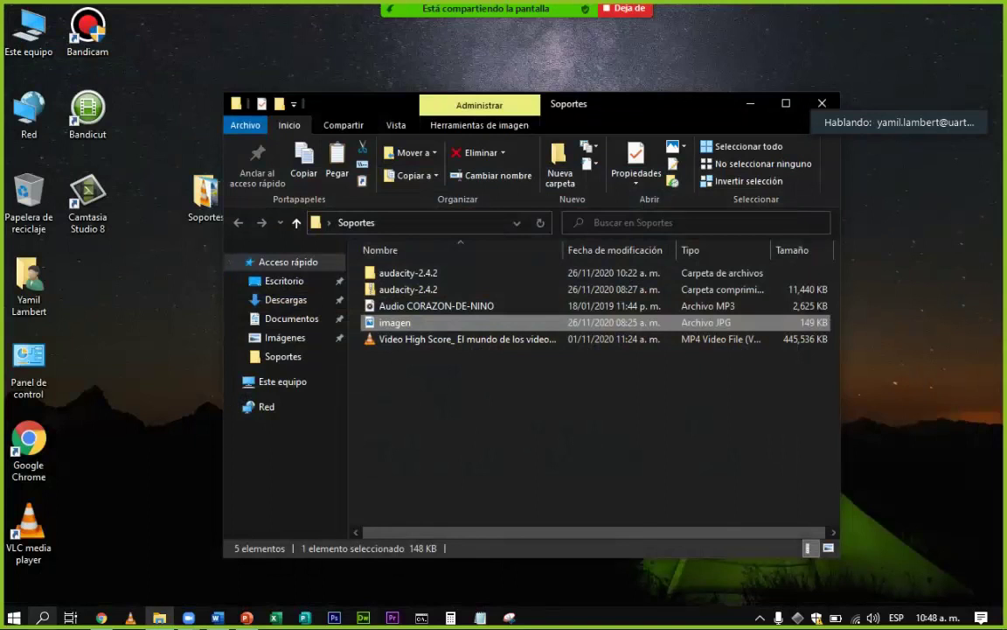
# - Search Windows for Paint, launch it, and restore its window to a smaller size
pyautogui.click(42, 617)
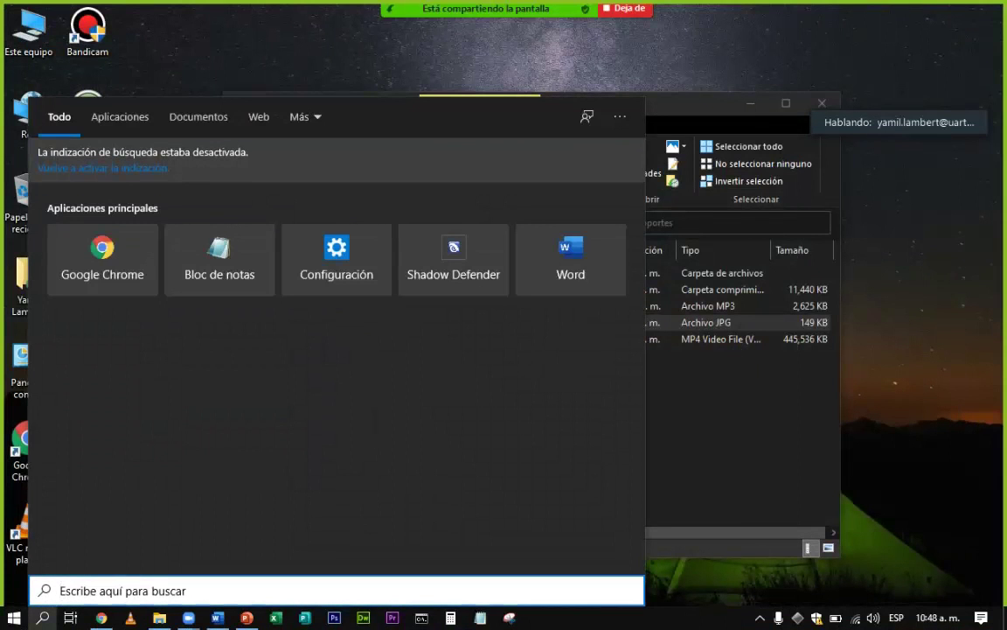
pyautogui.write('pain')
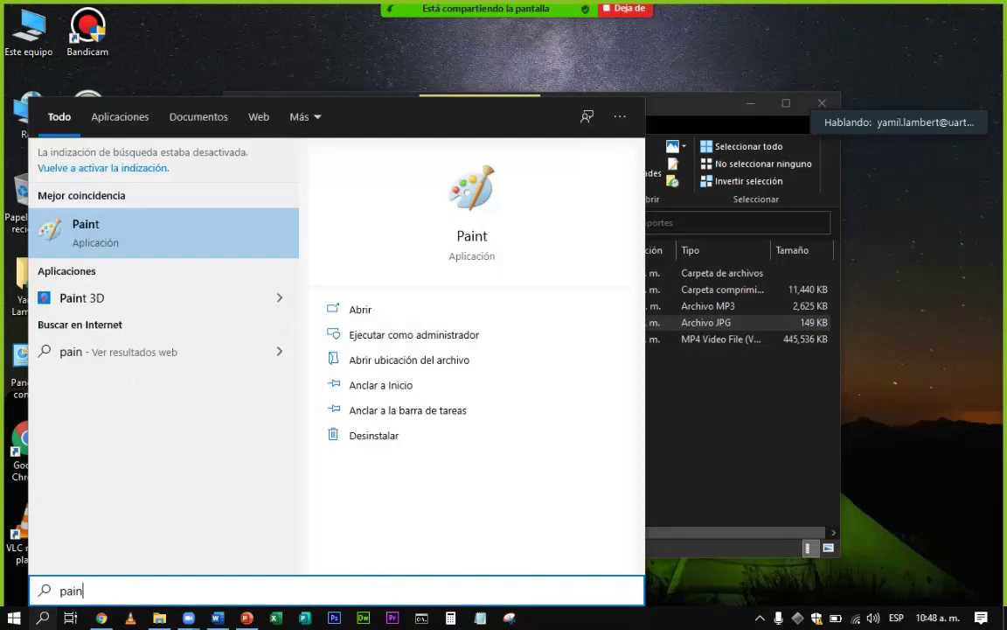
pyautogui.press('Return')
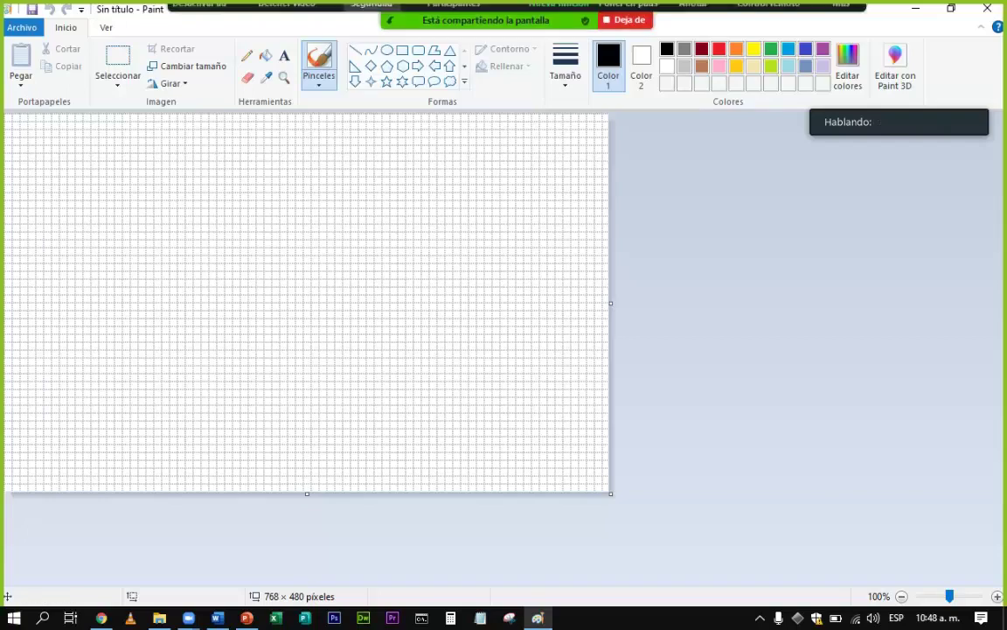
pyautogui.click(332, 17)
pyautogui.click(842, 17)
pyautogui.click(841, 18)
pyautogui.click(951, 9)
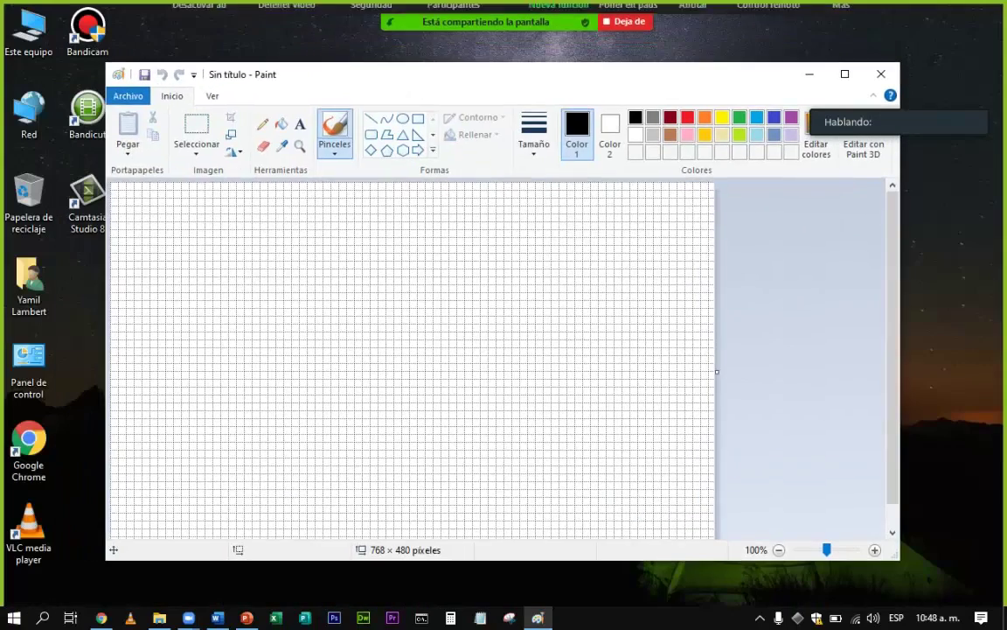
# - Open the imagen picture in Paint and maximize the window
pyautogui.click(127, 96)
pyautogui.click(152, 158)
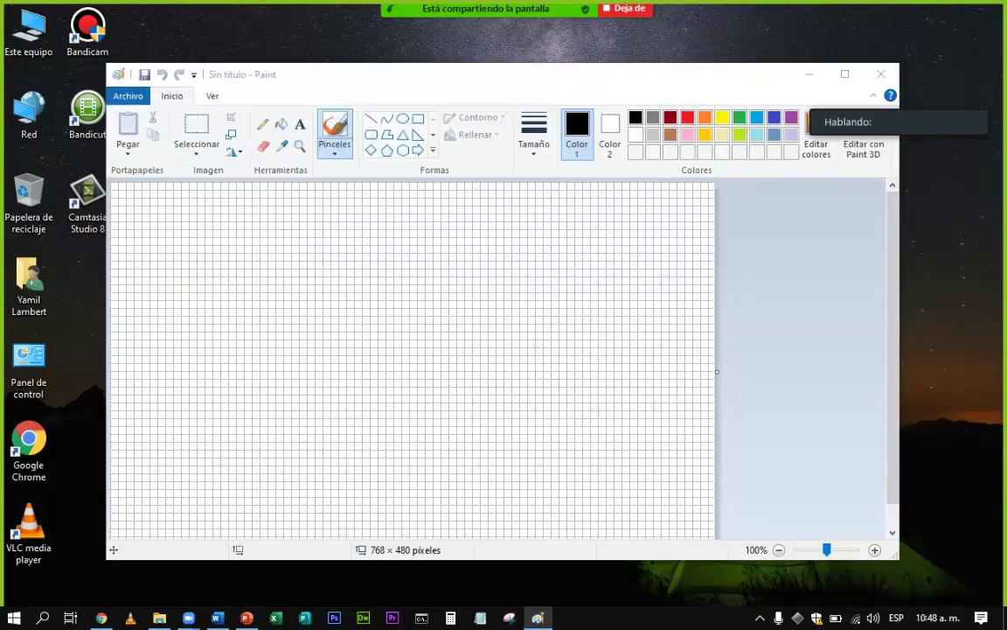
pyautogui.doubleClick(514, 257)
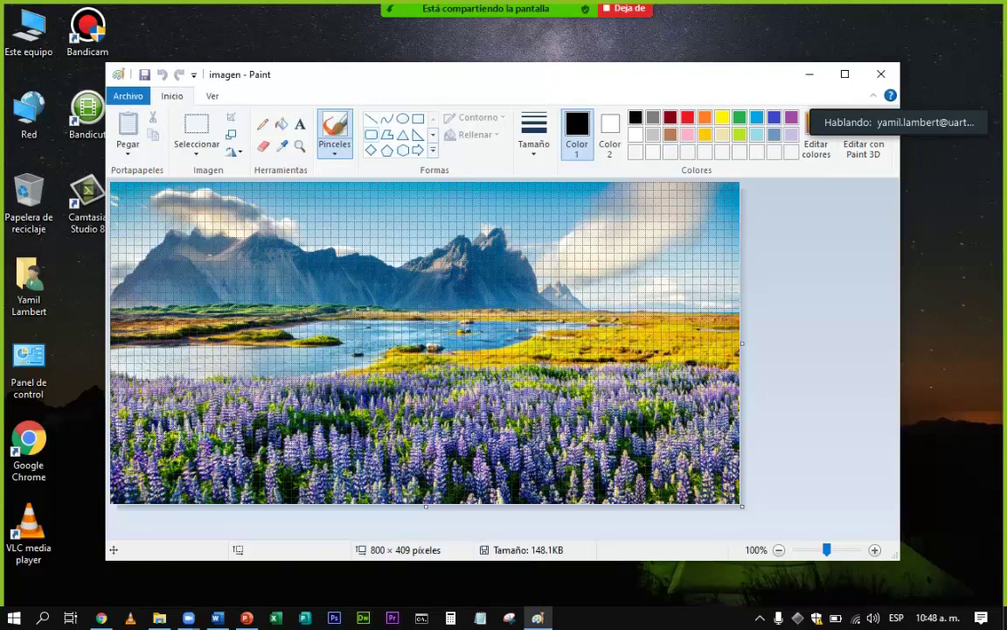
pyautogui.press('super+Up')
# - Hide the gridlines and magnify the picture to 800% to examine the pixels around the clouds and mountain edge
pyautogui.hotkey('alt', 'v')
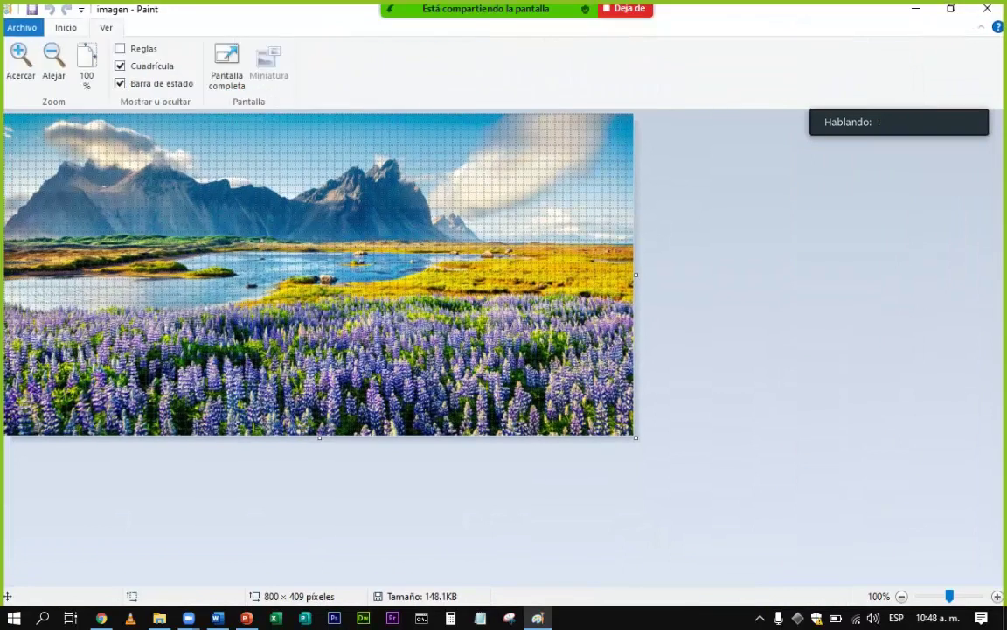
pyautogui.hotkey('ctrl', 'g')
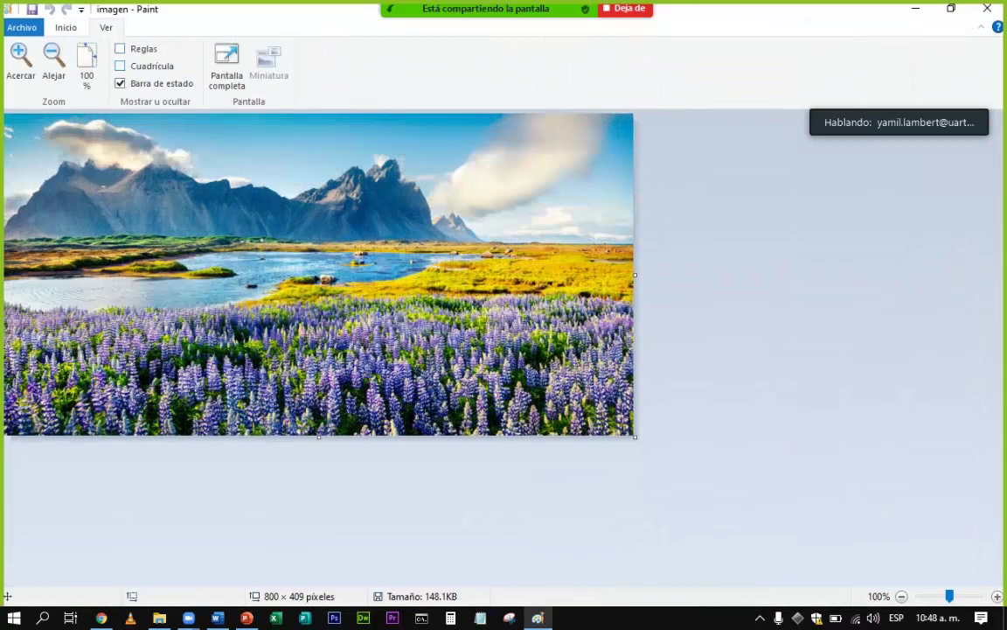
pyautogui.click(20, 59)
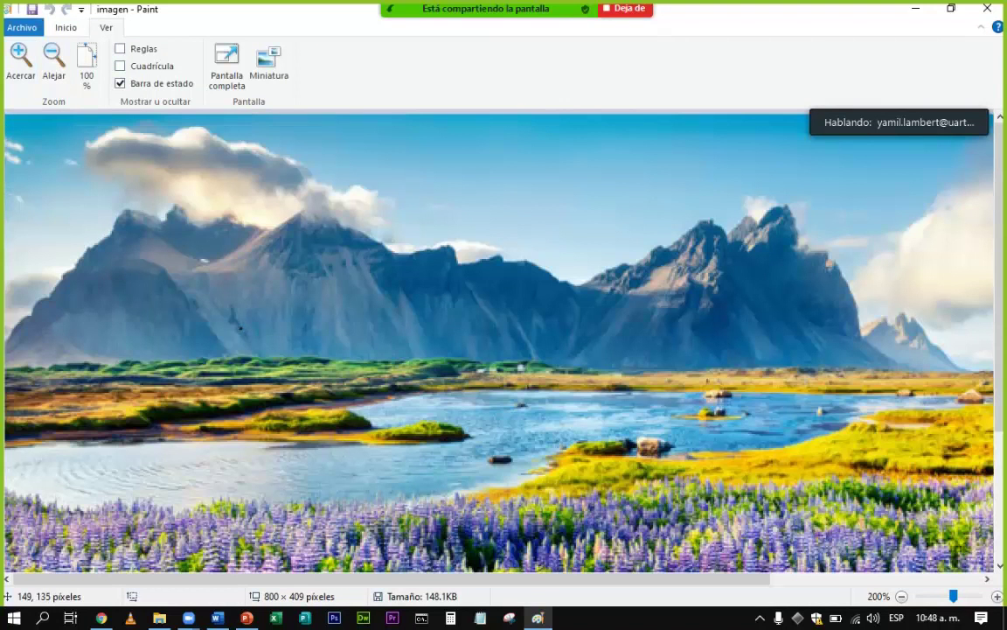
pyautogui.click(21, 60)
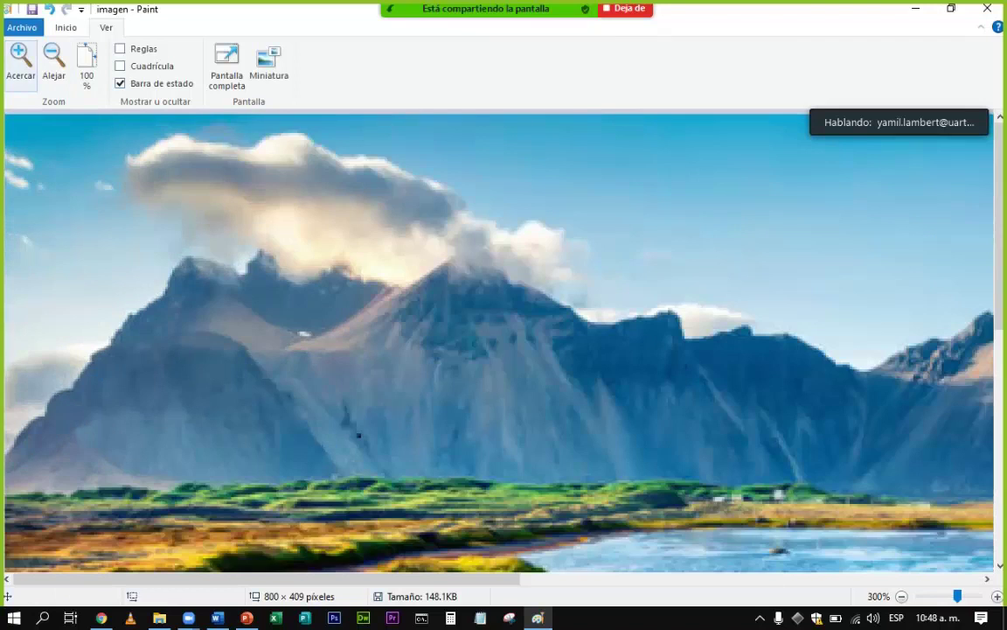
pyautogui.click(20, 60)
pyautogui.click(20, 60)
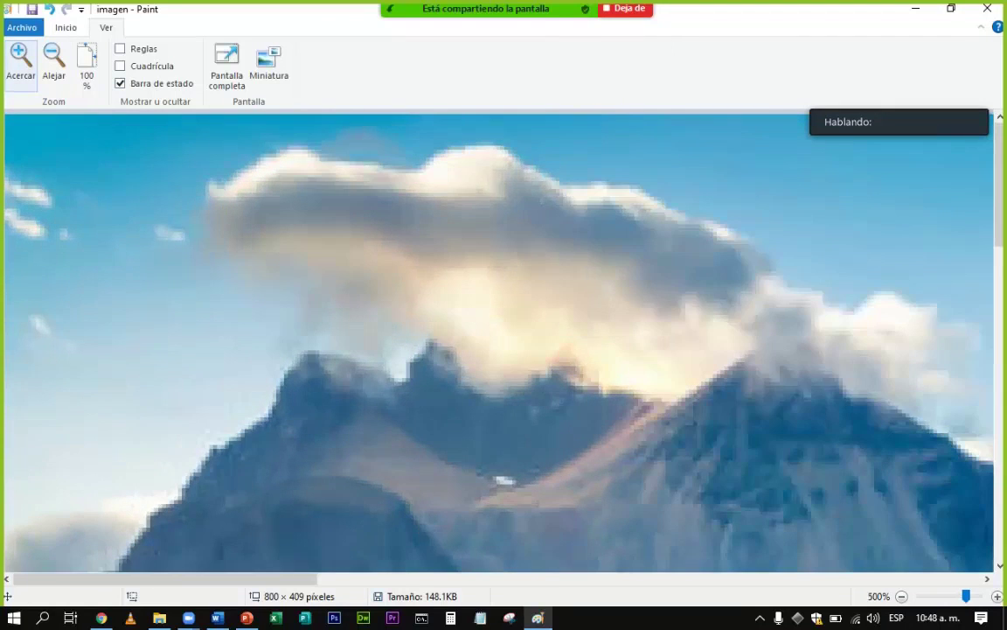
pyautogui.click(20, 59)
pyautogui.click(20, 60)
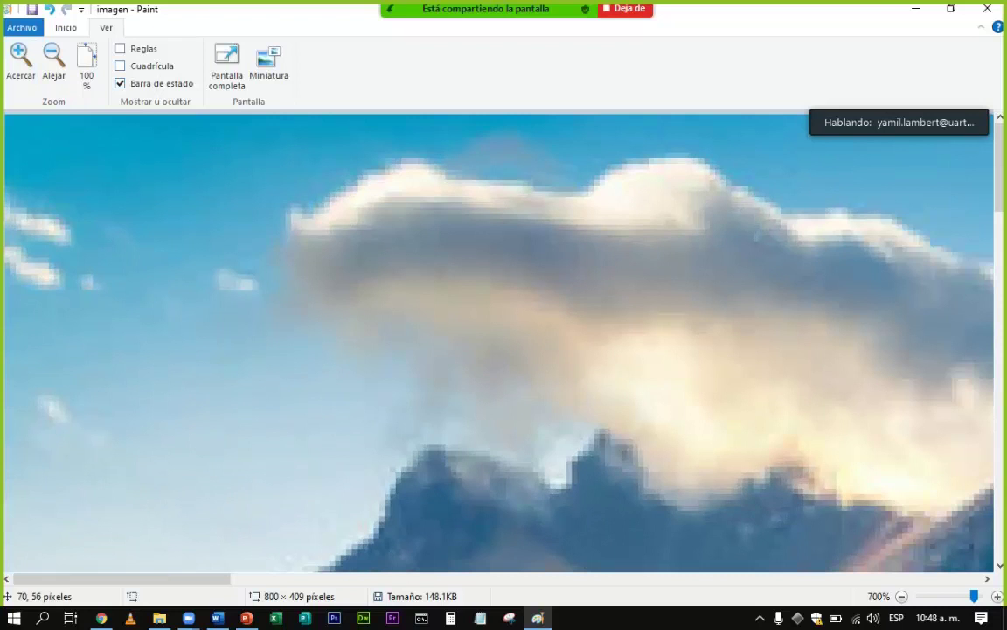
pyautogui.hscroll(2, 503, 341)
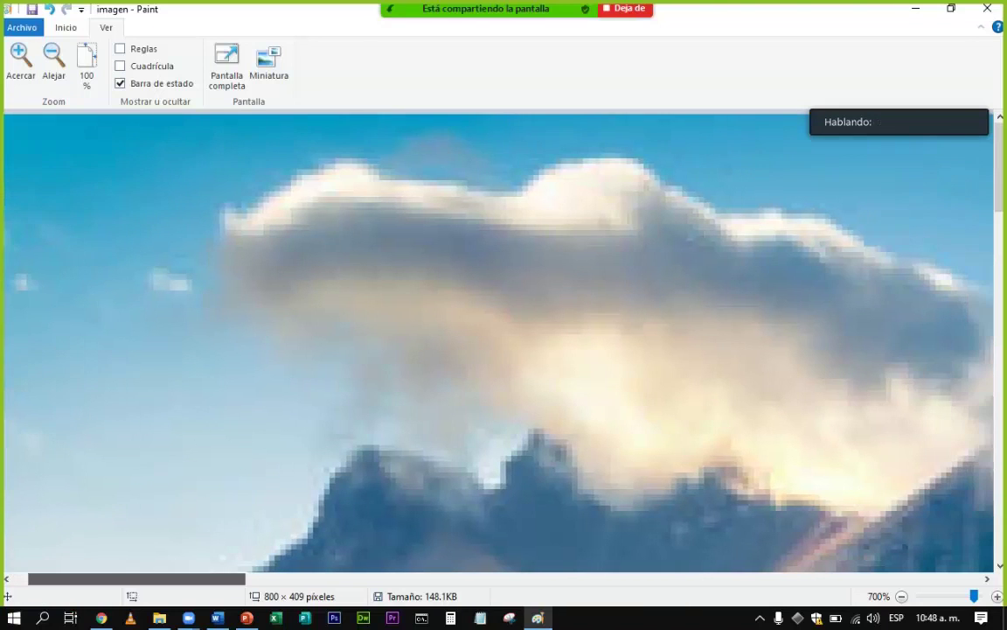
pyautogui.scroll(-5, 366, 139)
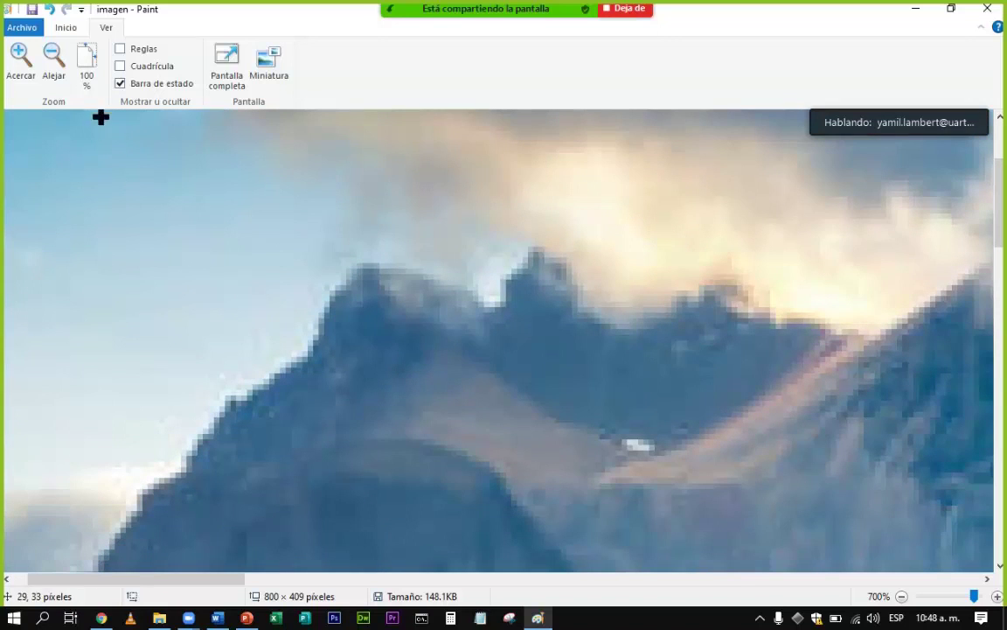
pyautogui.click(21, 61)
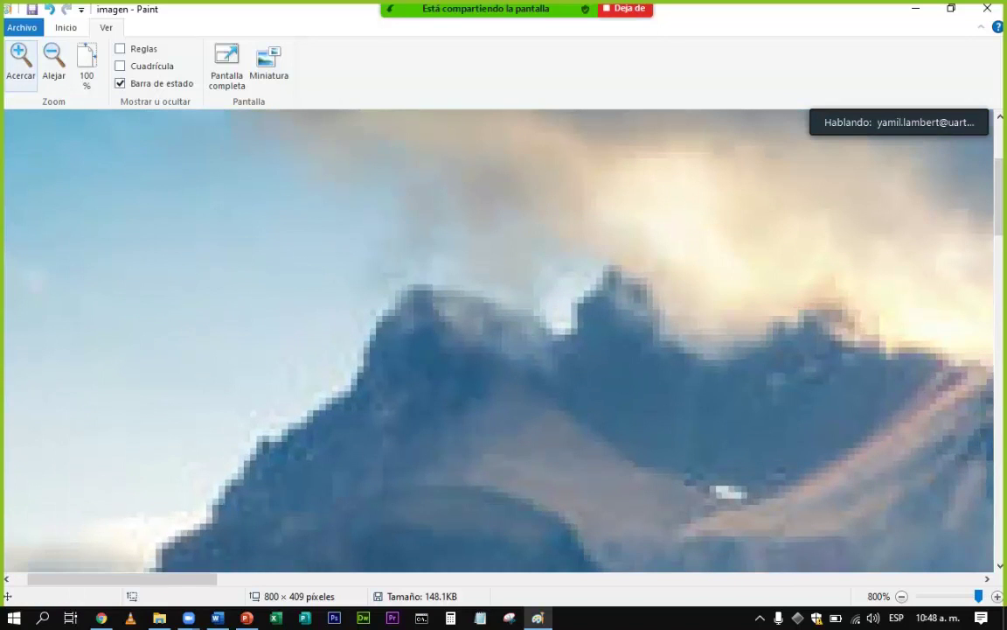
# - Show the gridlines to examine the magnified picture's individual pixels, and close Paint without saving
pyautogui.click(120, 65)
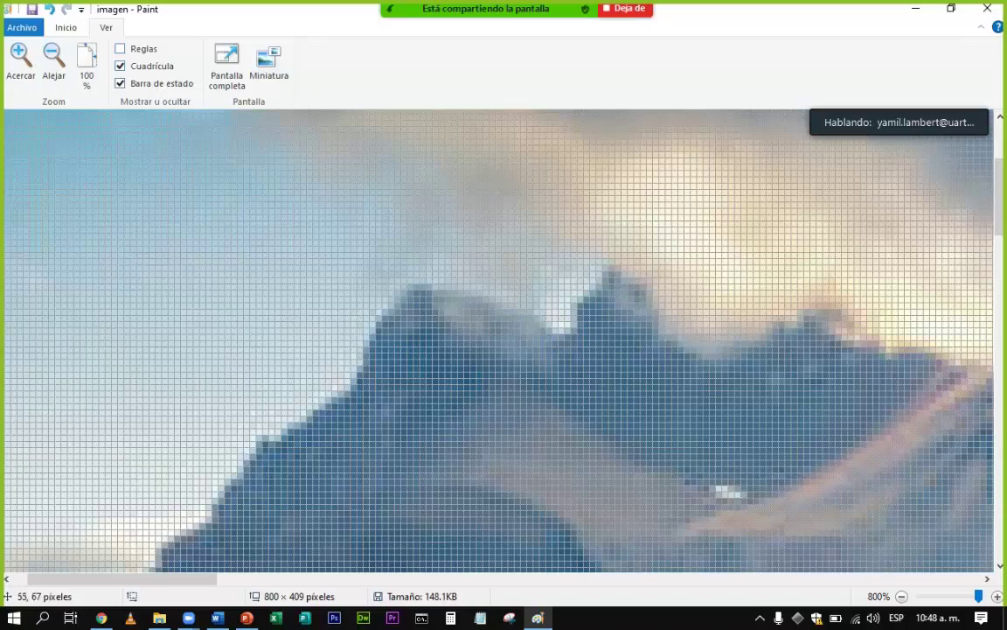
pyautogui.scroll(-10, 498, 341)
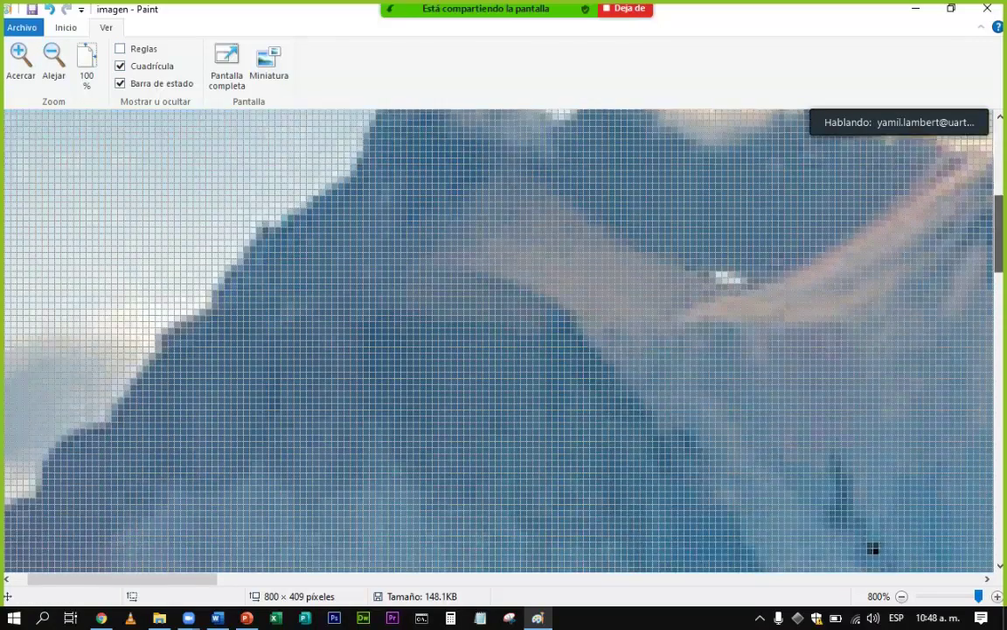
pyautogui.scroll(-6, 498, 341)
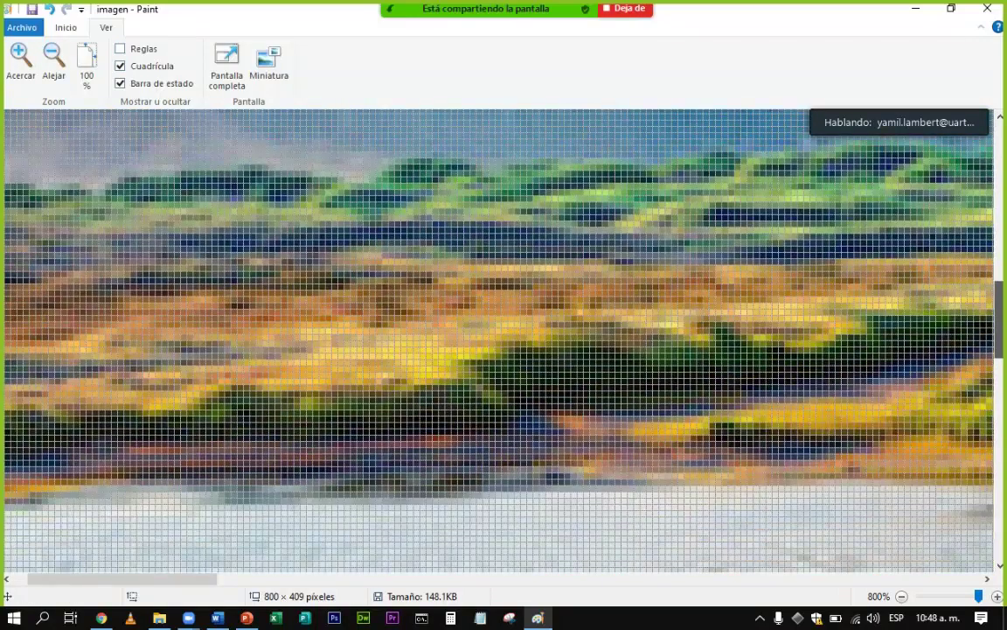
pyautogui.scroll(8, 498, 341)
pyautogui.scroll(3, 498, 341)
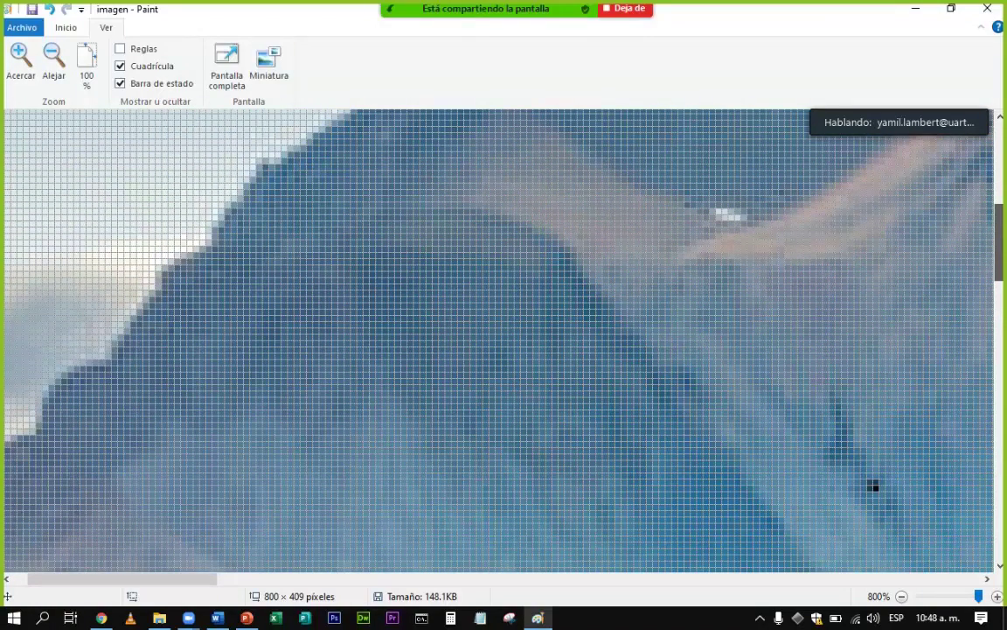
pyautogui.scroll(1, 498, 341)
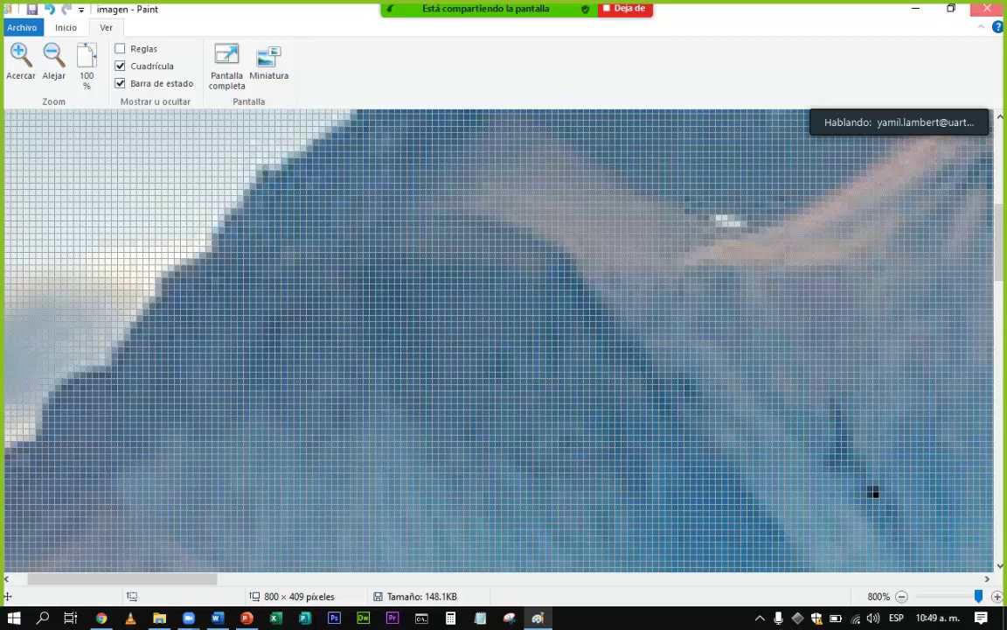
pyautogui.hotkey('alt', 'F4')
pyautogui.click(509, 320)
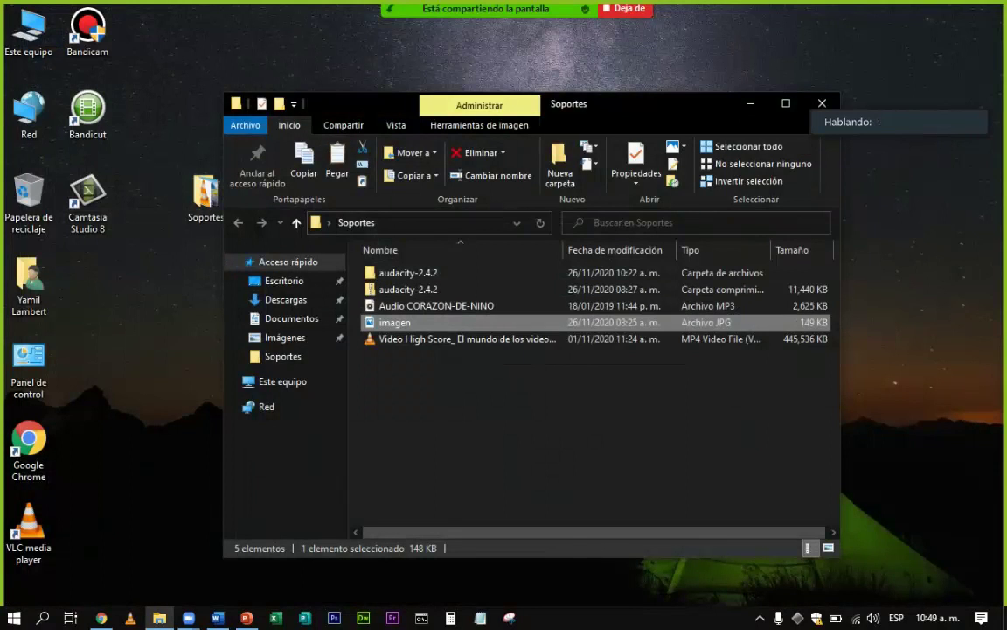
# - Launch Audacity from the audacity-2.4.2 folder inside Soportes and dismiss its welcome window
pyautogui.doubleClick(409, 273)
pyautogui.doubleClick(397, 340)
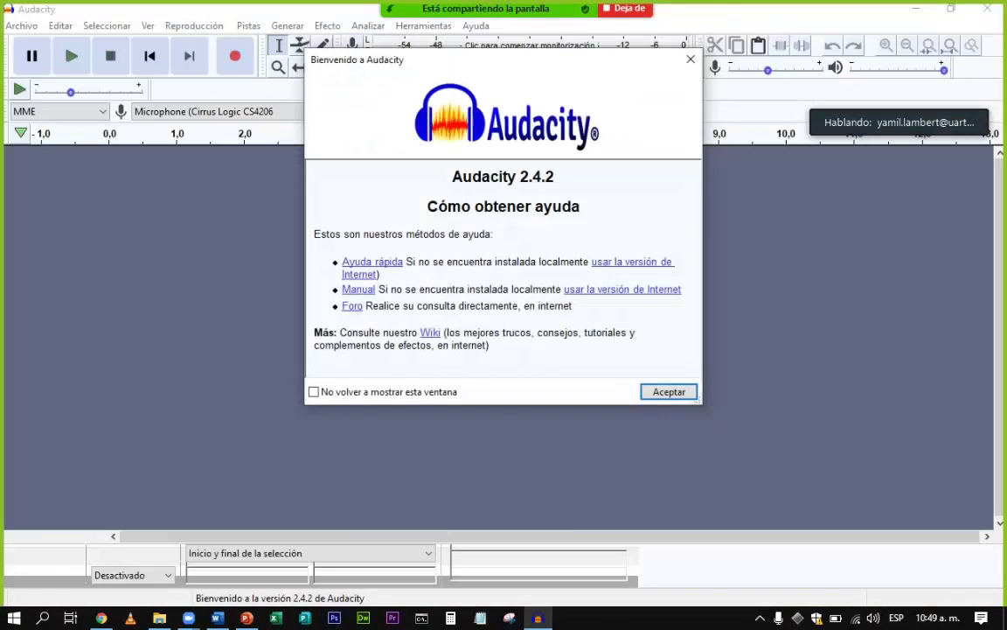
pyautogui.press('Return')
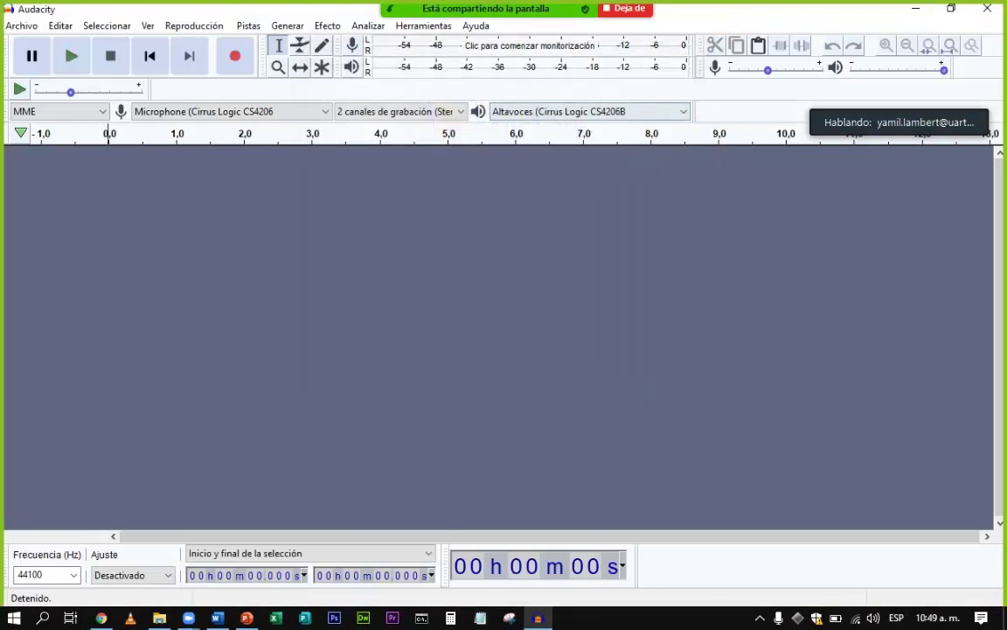
# - Open the Audio CORAZON-DE-NINO MP3 file from the Soportes folder in Audacity
pyautogui.press('Return')
pyautogui.press('Down')
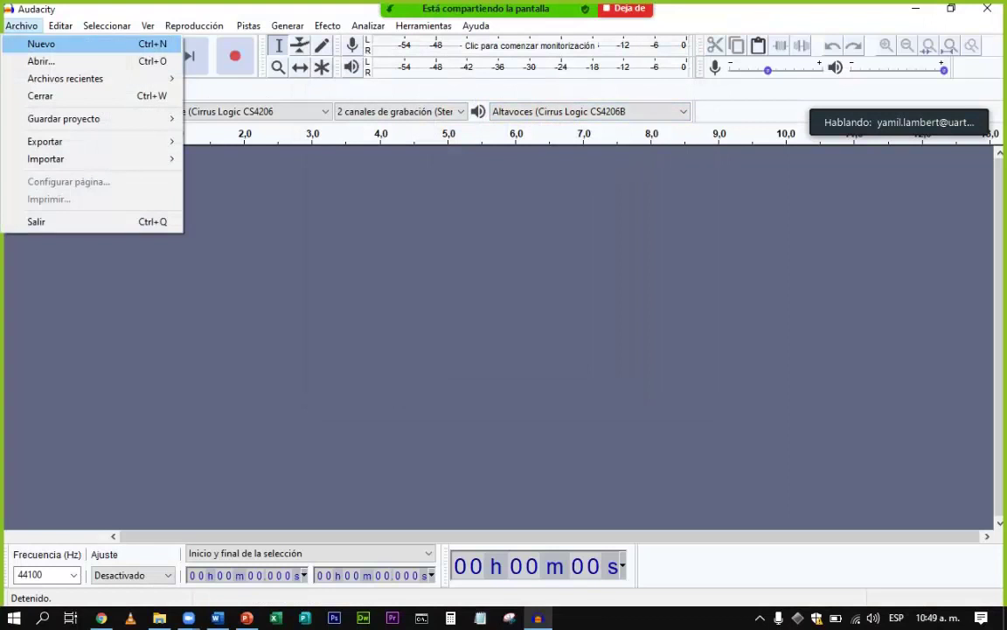
pyautogui.press('Down')
pyautogui.press('Return')
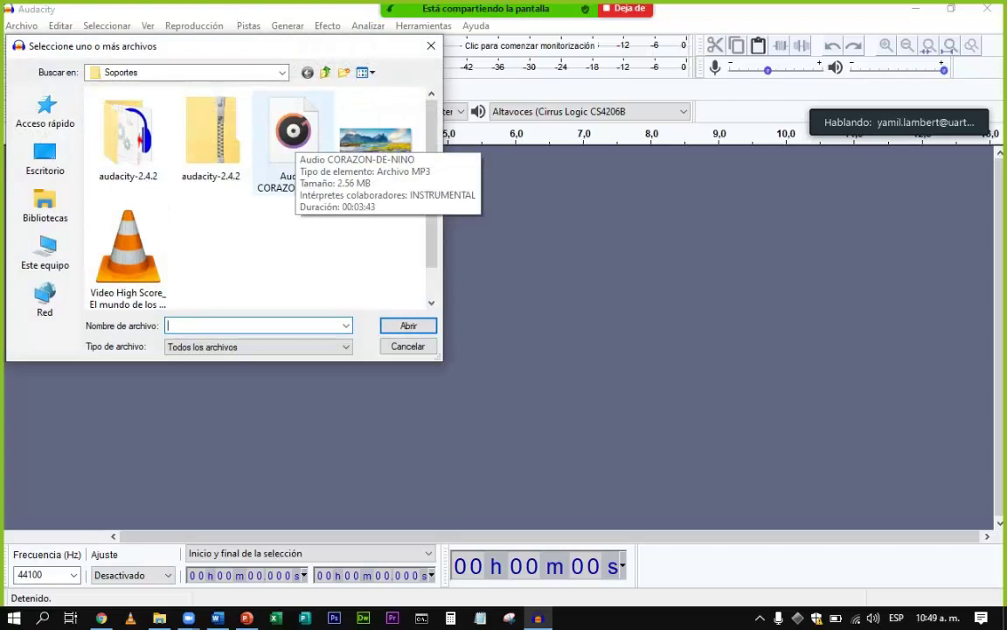
pyautogui.doubleClick(293, 139)
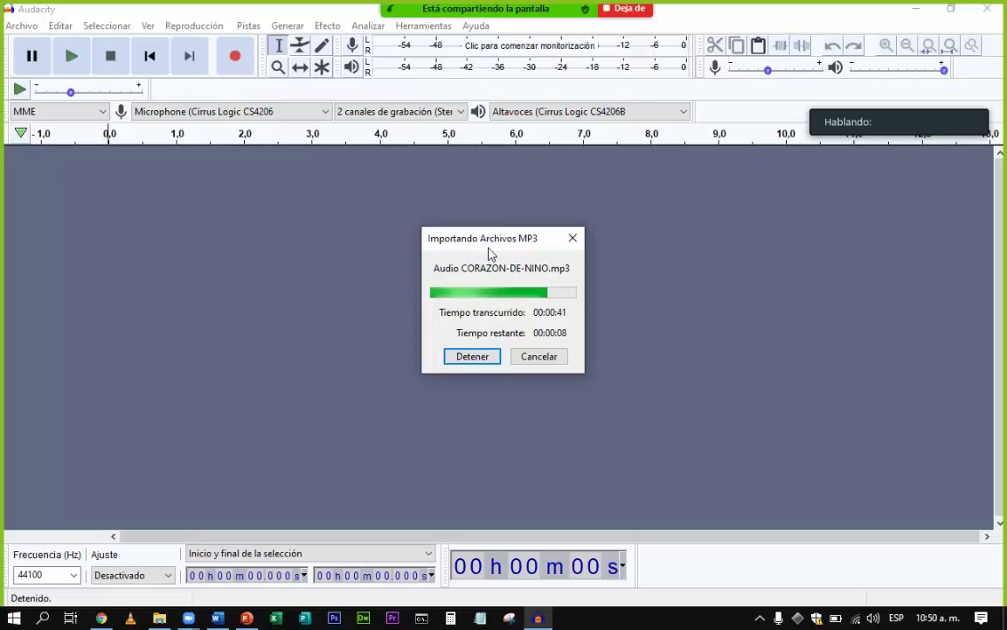
# - Play the first 10 seconds or so of the imported song, adjust the system volume to 88, and stop playback
pyautogui.moveTo(490, 242); pyautogui.dragTo(428, 221)
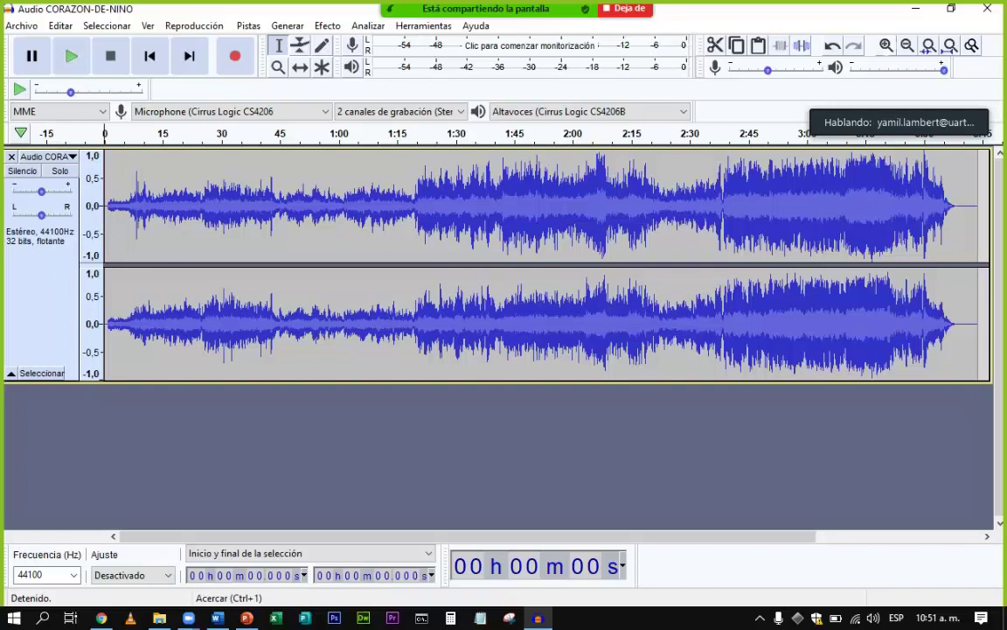
pyautogui.click(885, 46)
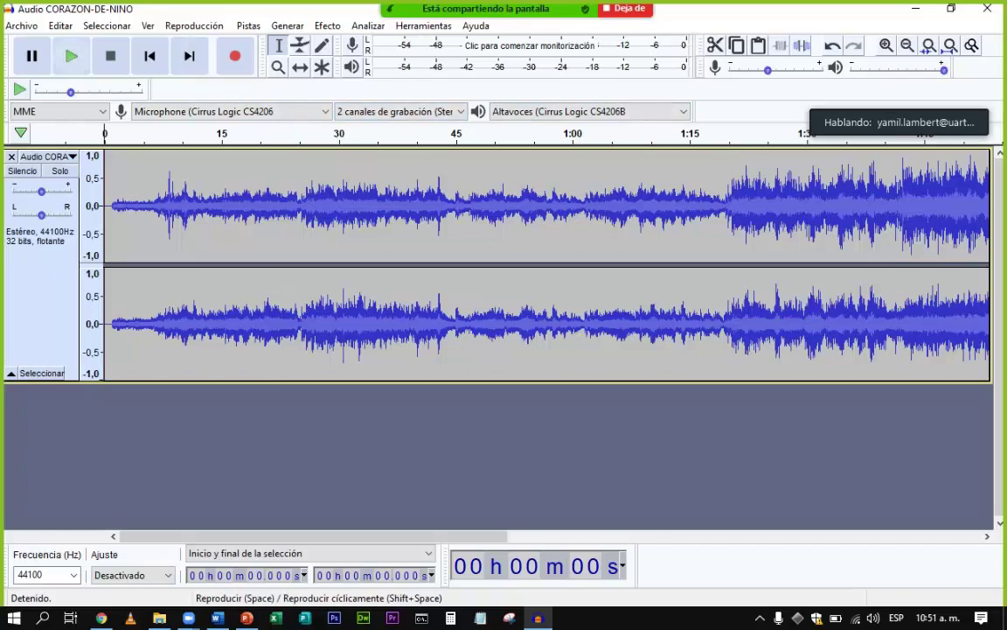
pyautogui.click(72, 56)
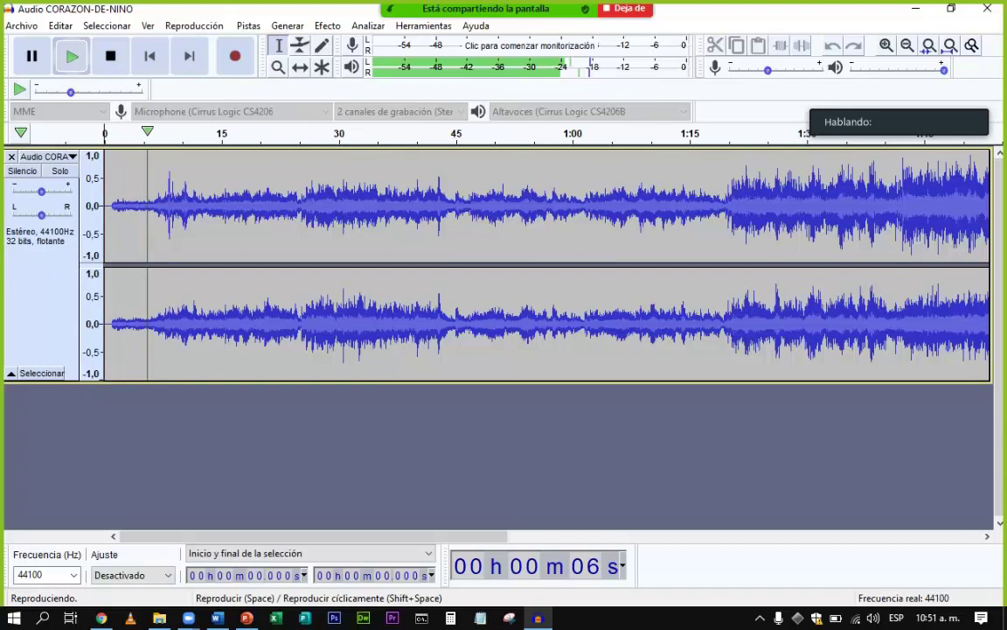
pyautogui.press('XF86AudioRaiseVolume')
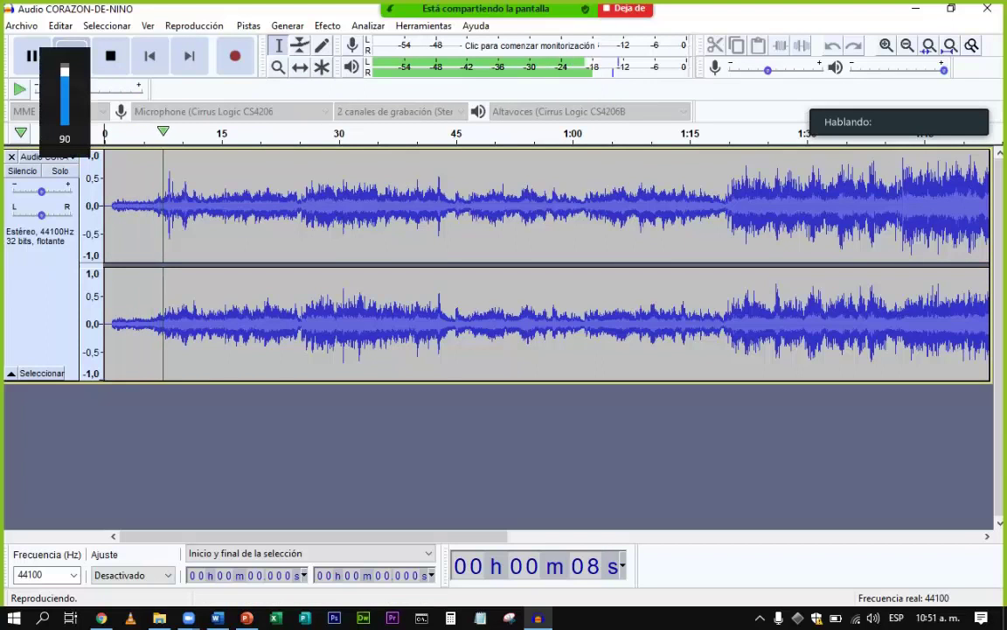
pyautogui.press('XF86AudioLowerVolume')
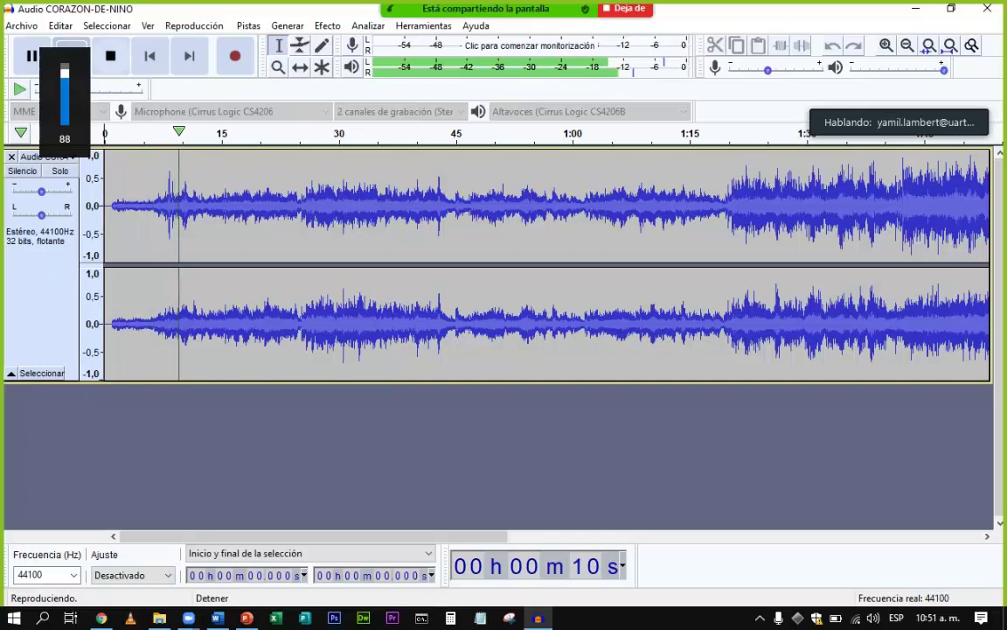
pyautogui.click(110, 55)
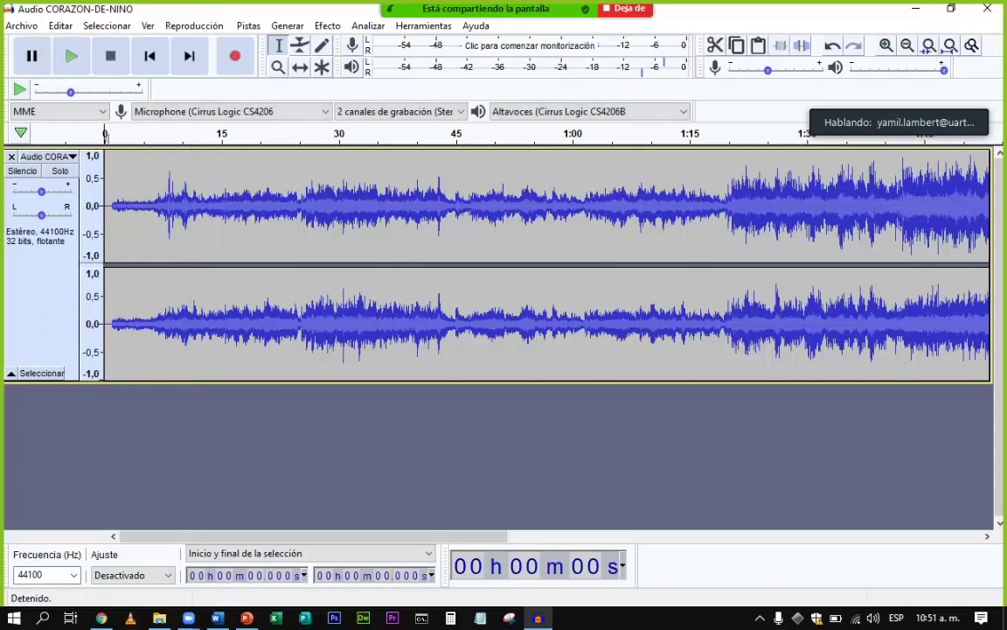
# - Magnify the waveform and examine the stretch from about 12 to 18 seconds in both channels
pyautogui.click(886, 44)
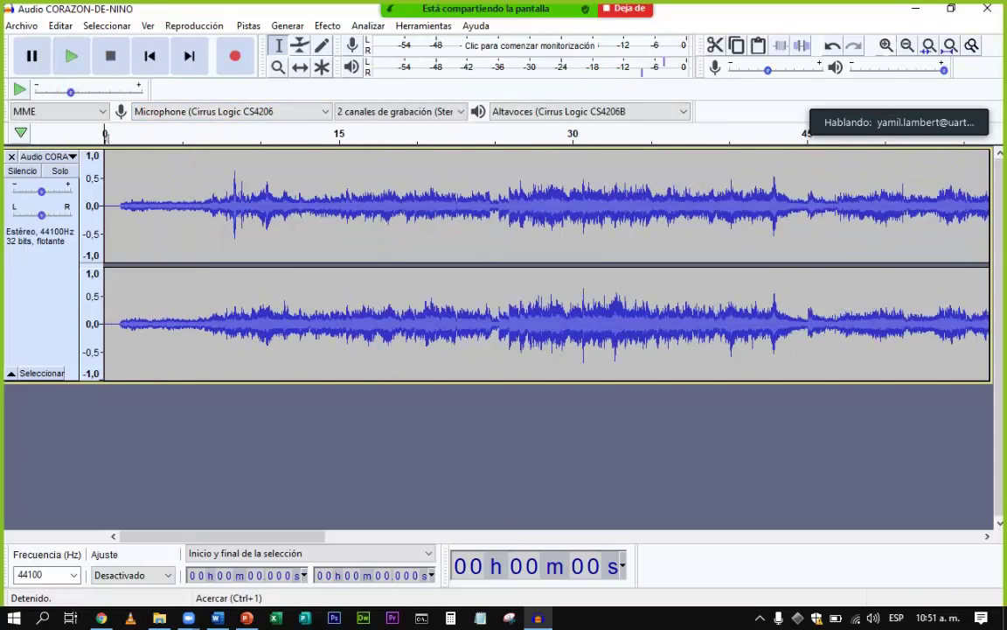
pyautogui.click(885, 45)
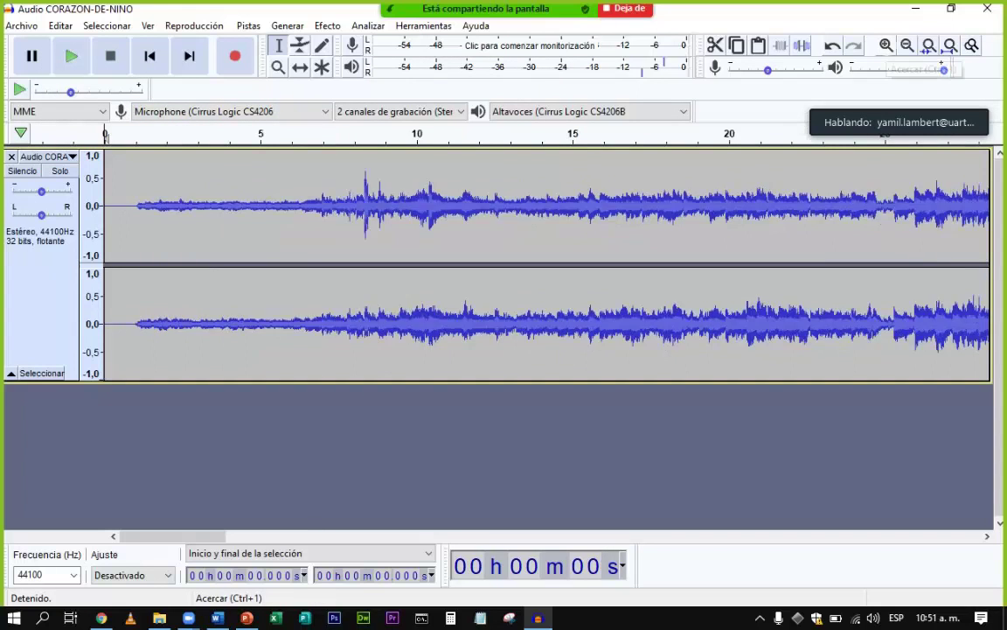
pyautogui.click(886, 45)
pyautogui.click(886, 44)
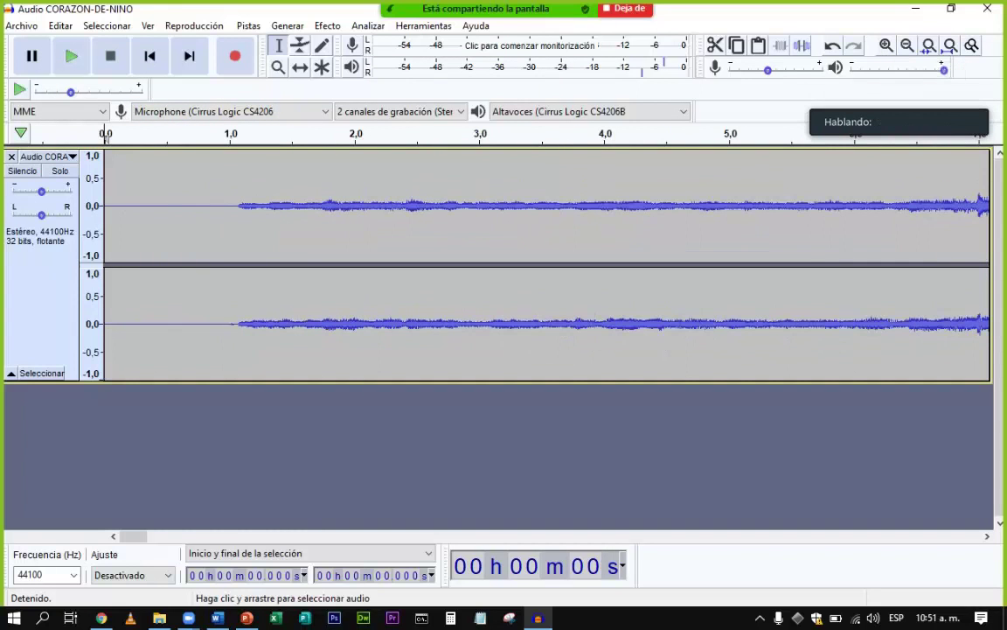
pyautogui.moveTo(133, 536); pyautogui.dragTo(178, 536)
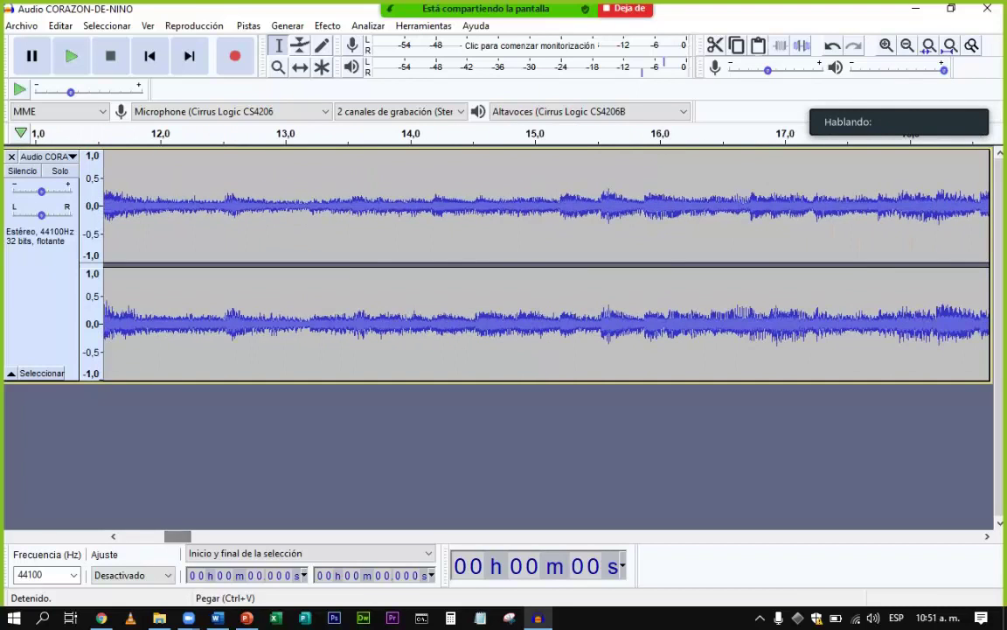
# - Magnify the waveform around 15 seconds far enough to examine the individual samples in both stereo channels
pyautogui.click(886, 46)
pyautogui.click(886, 45)
pyautogui.click(886, 45)
pyautogui.click(885, 46)
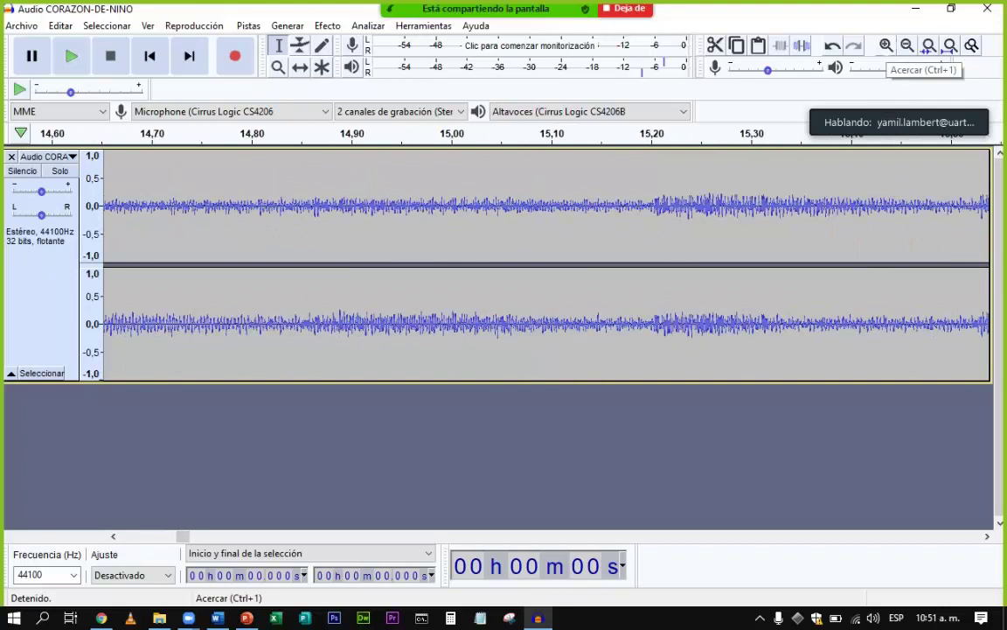
pyautogui.click(886, 46)
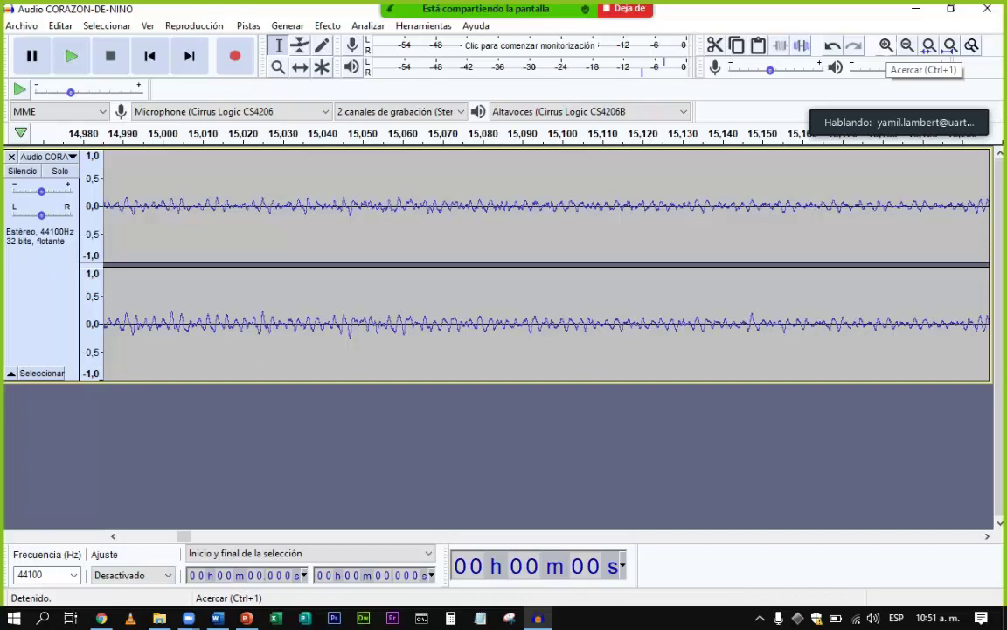
pyautogui.click(885, 46)
pyautogui.click(885, 46)
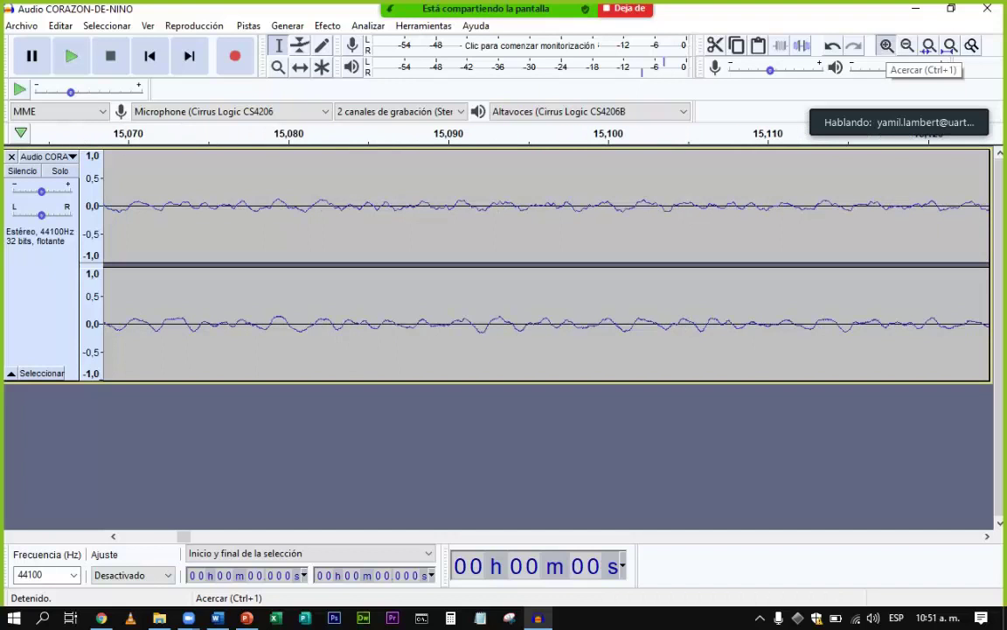
pyautogui.click(885, 46)
pyautogui.click(886, 45)
pyautogui.click(885, 46)
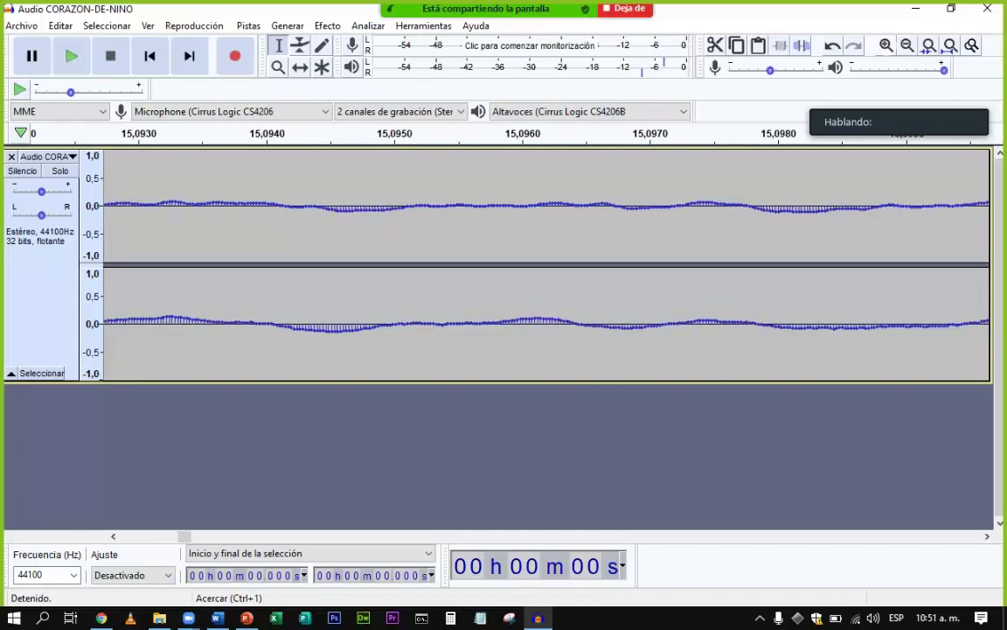
pyautogui.click(886, 45)
pyautogui.click(885, 46)
pyautogui.click(886, 46)
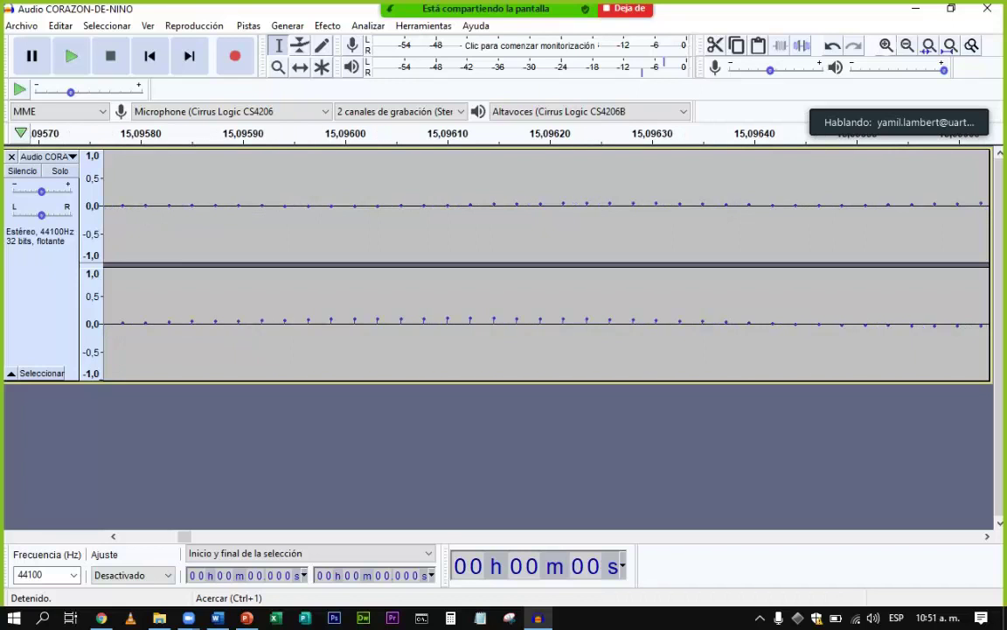
pyautogui.click(886, 45)
pyautogui.click(885, 45)
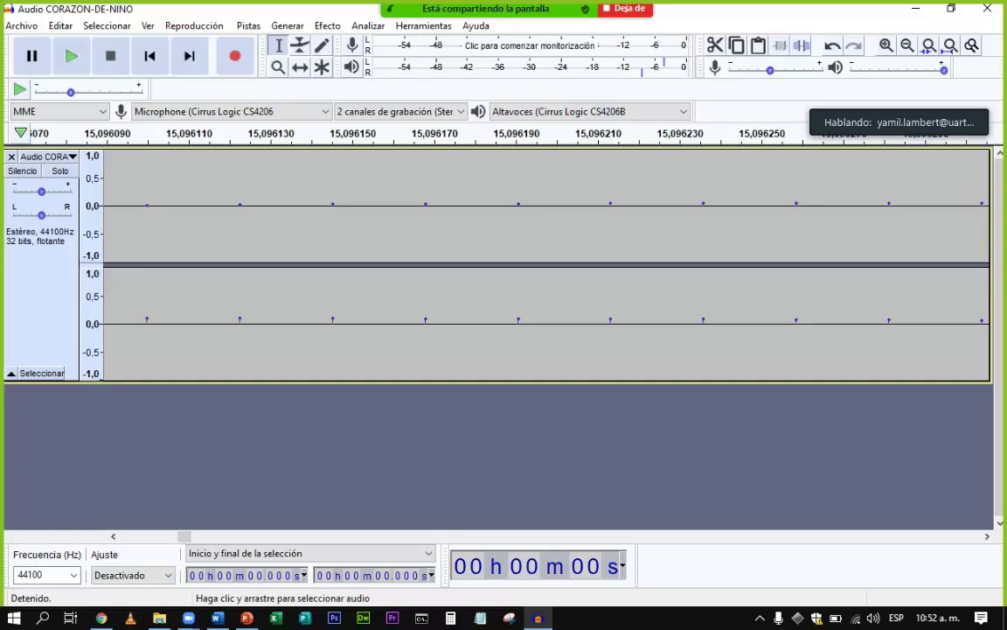
# - Compare the continuous wave with its separate samples by widening the view around 15.096 seconds and magnifying it again
pyautogui.click(928, 45)
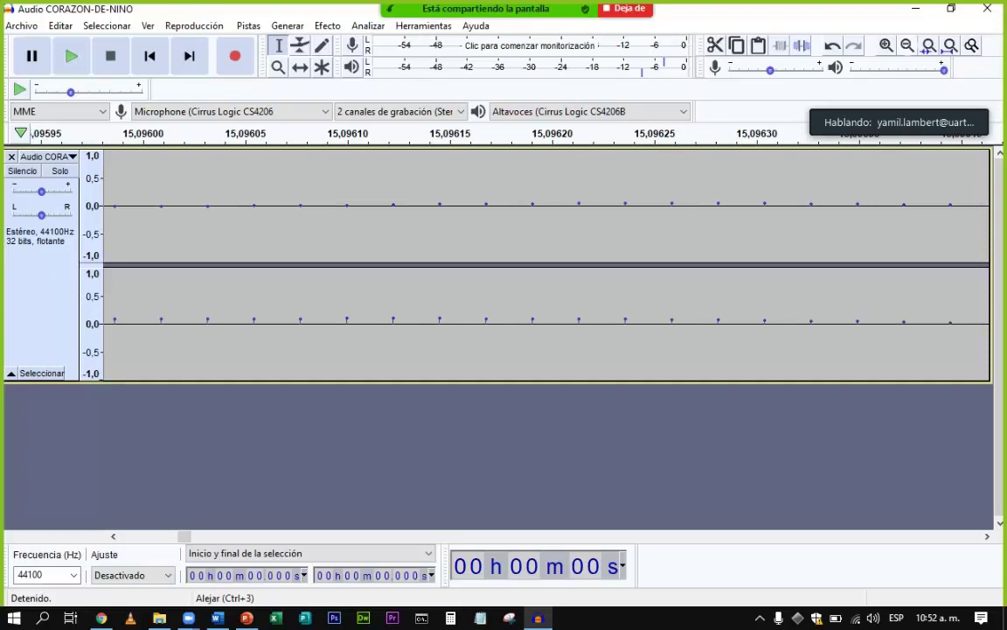
pyautogui.click(928, 45)
pyautogui.click(929, 44)
pyautogui.click(928, 45)
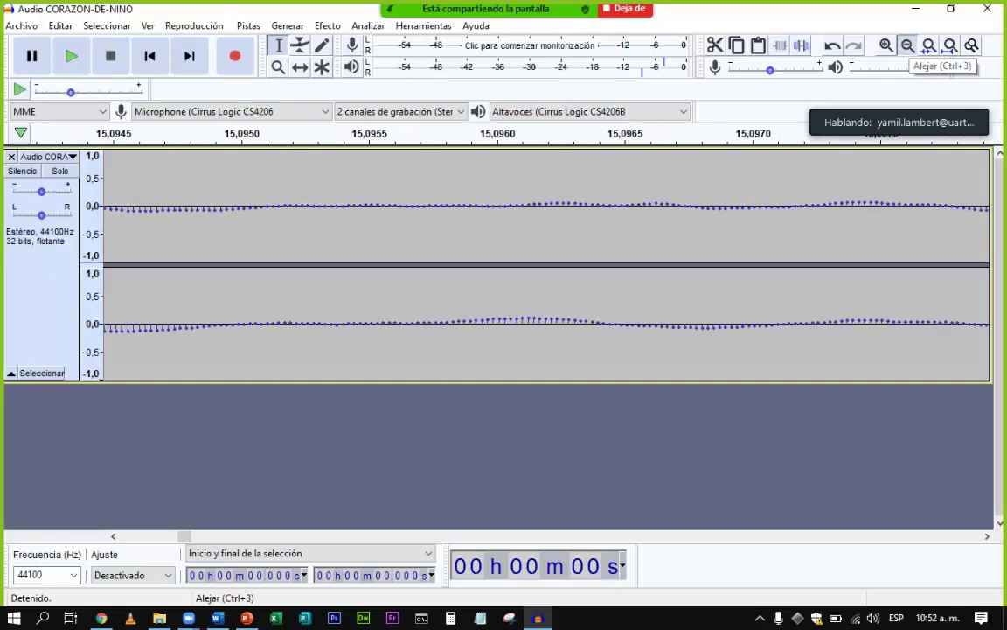
pyautogui.click(928, 45)
pyautogui.click(928, 44)
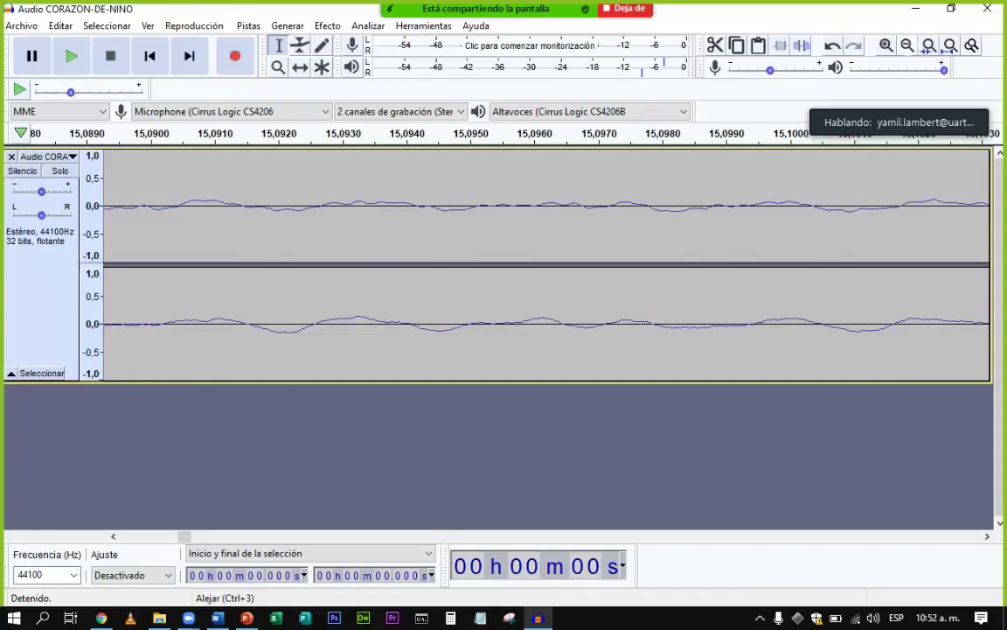
pyautogui.click(886, 46)
pyautogui.click(887, 45)
pyautogui.click(887, 45)
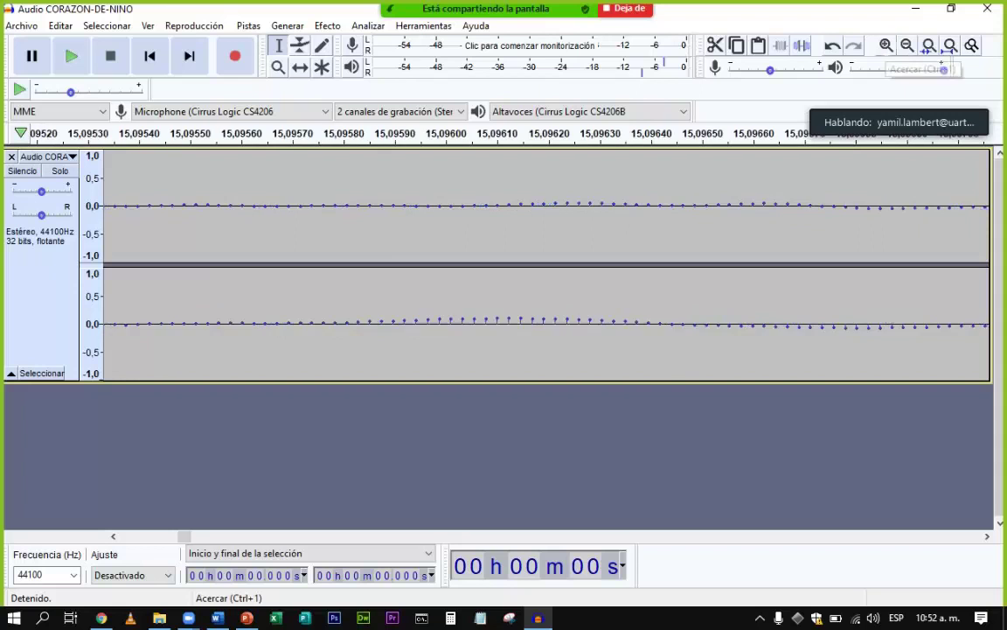
pyautogui.click(887, 45)
pyautogui.click(886, 45)
pyautogui.click(886, 45)
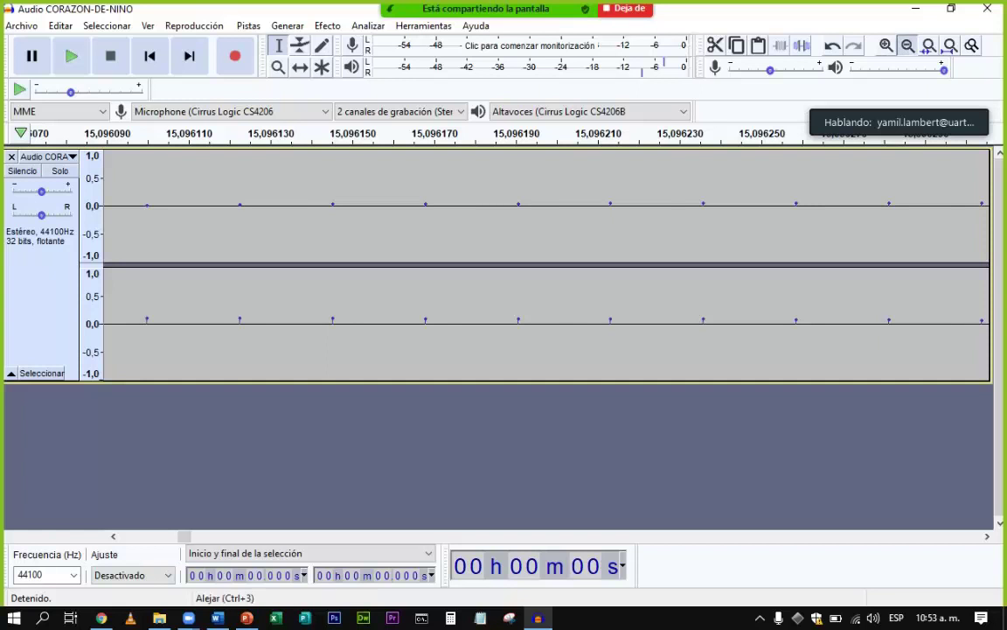
# - Widen the view from the individual samples to examine several seconds of the waveform, from about 12 to 18 seconds
pyautogui.click(908, 45)
pyautogui.click(908, 45)
pyautogui.click(908, 46)
pyautogui.click(907, 45)
pyautogui.click(907, 45)
pyautogui.click(907, 45)
pyautogui.click(908, 45)
pyautogui.click(907, 45)
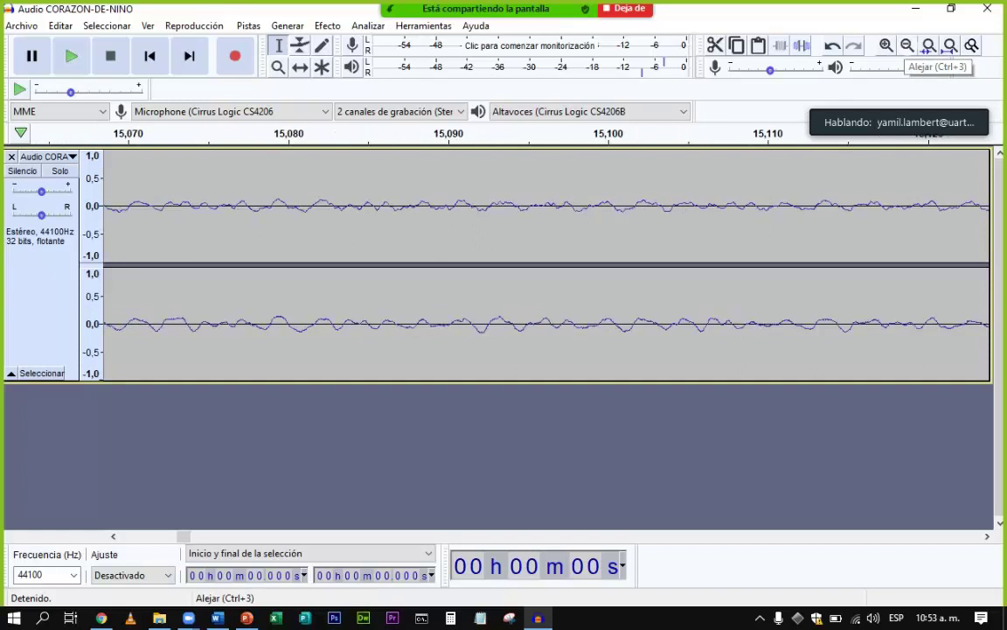
pyautogui.click(907, 45)
pyautogui.click(908, 45)
pyautogui.click(908, 45)
pyautogui.click(908, 46)
pyautogui.click(908, 45)
pyautogui.click(908, 45)
pyautogui.click(907, 46)
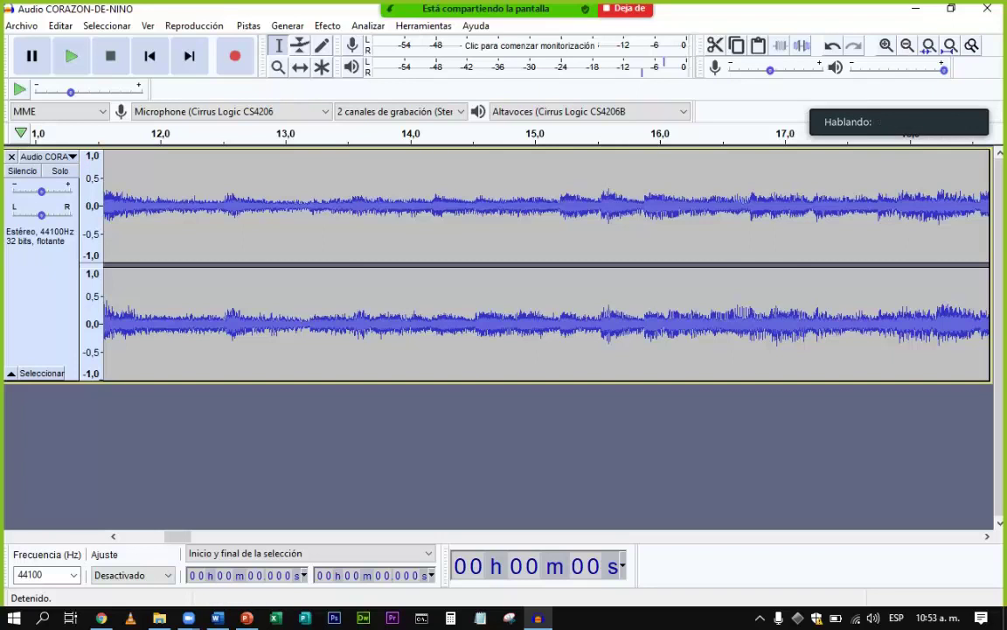
# - Close Audacity without saving the project
pyautogui.hotkey('alt', 'F4')
pyautogui.press('Right')
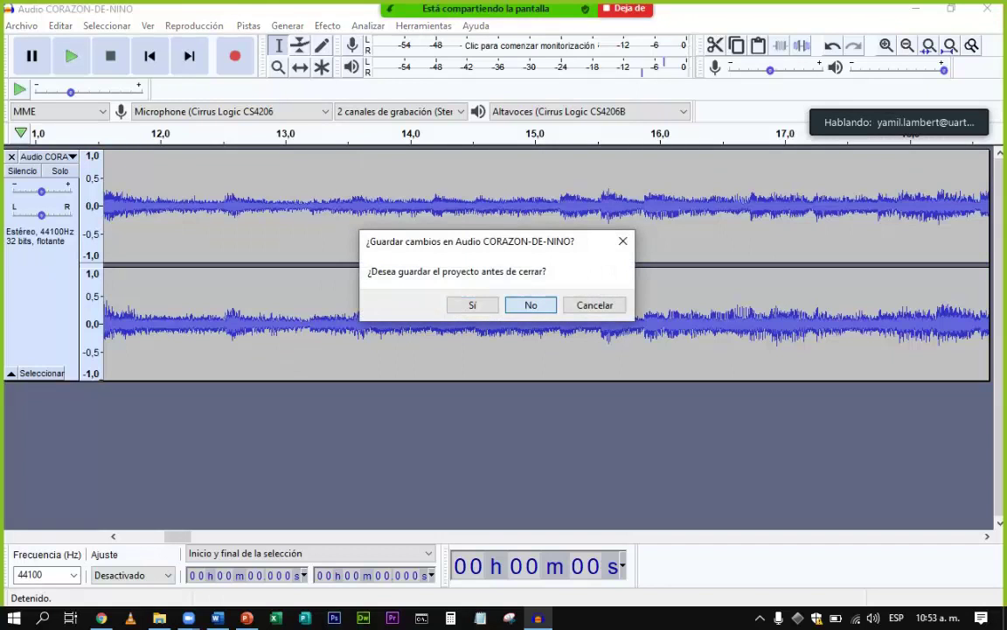
pyautogui.press('Return')
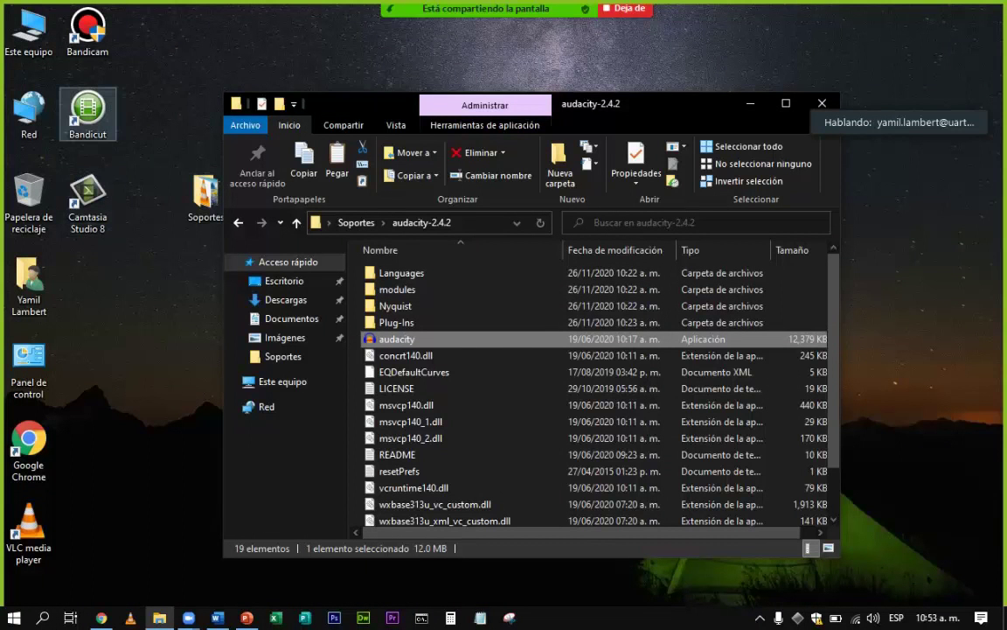
# - Launch Bandicut from the desktop and open the Video High Score MP4 file from the Soportes folder
pyautogui.click(87, 110)
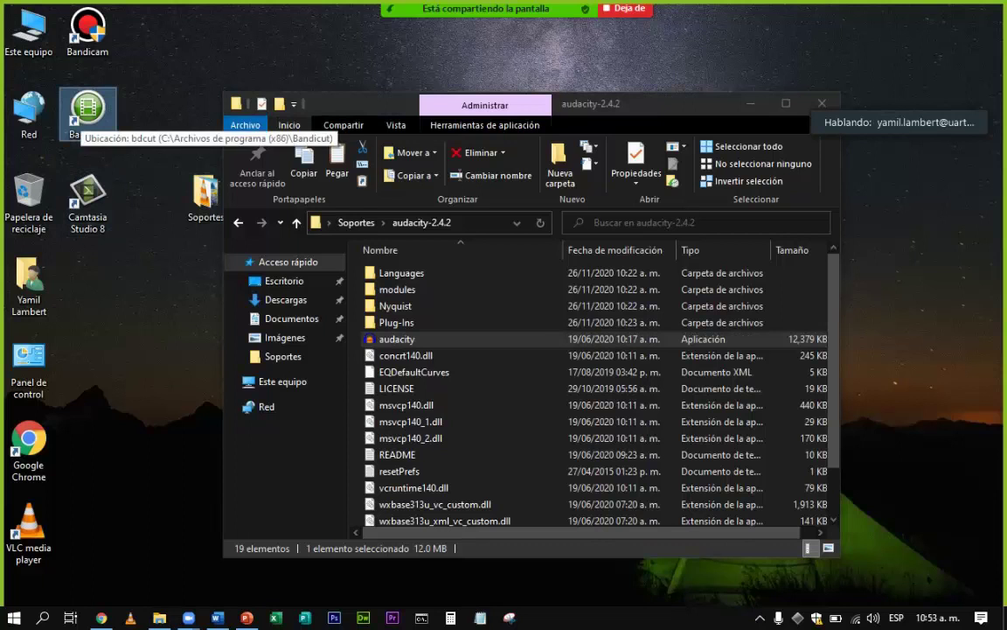
pyautogui.doubleClick(87, 114)
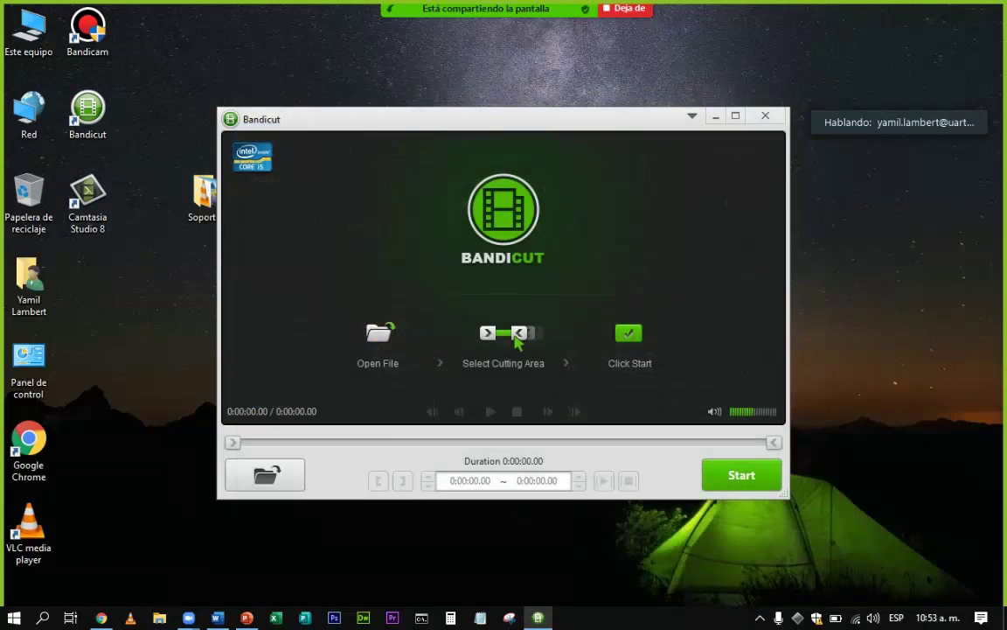
pyautogui.hotkey('ctrl', 'o')
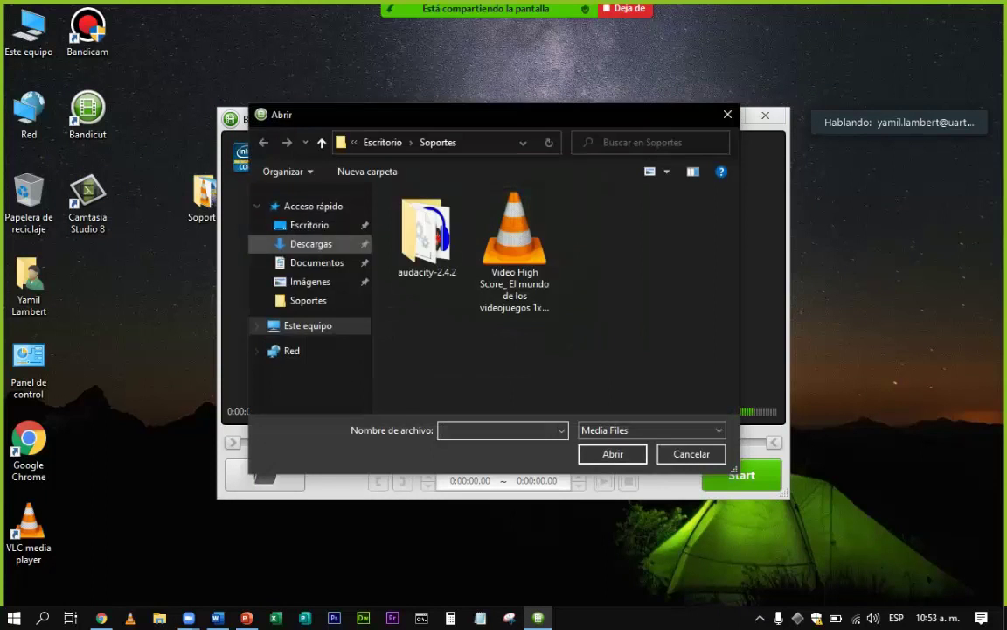
pyautogui.doubleClick(514, 249)
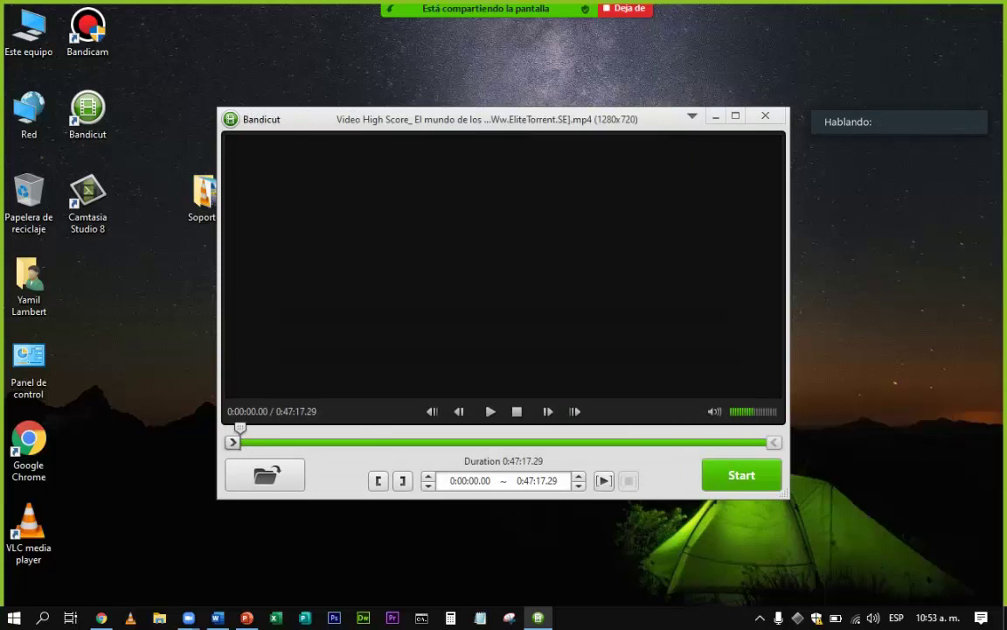
# - Maximize the Bandicut window and play the video from about the 8-minute mark
pyautogui.press('super+Up')
pyautogui.click(150, 535)
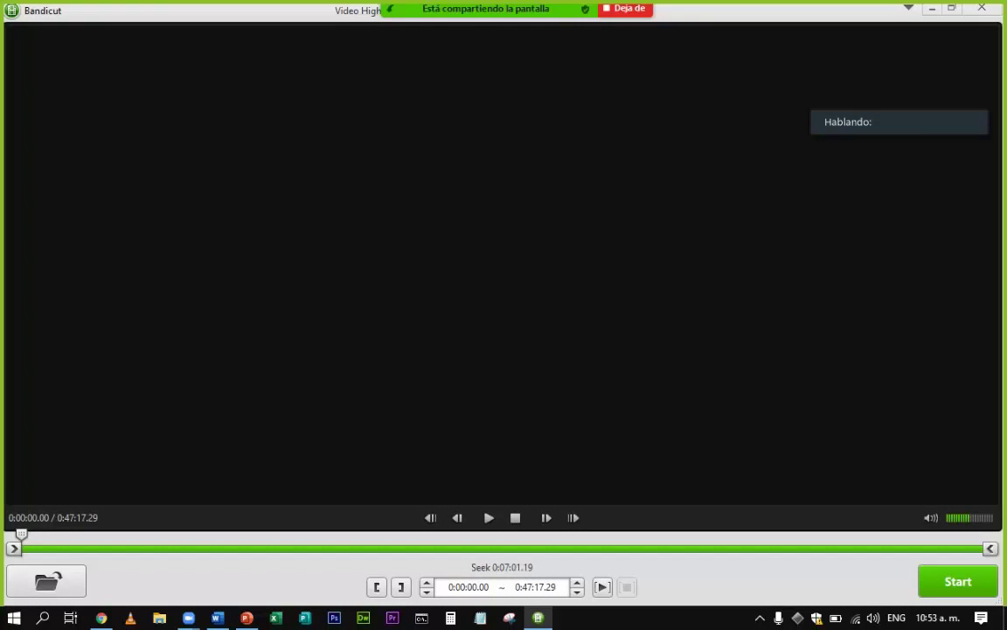
pyautogui.moveTo(150, 535); pyautogui.dragTo(186, 535)
pyautogui.press('space')
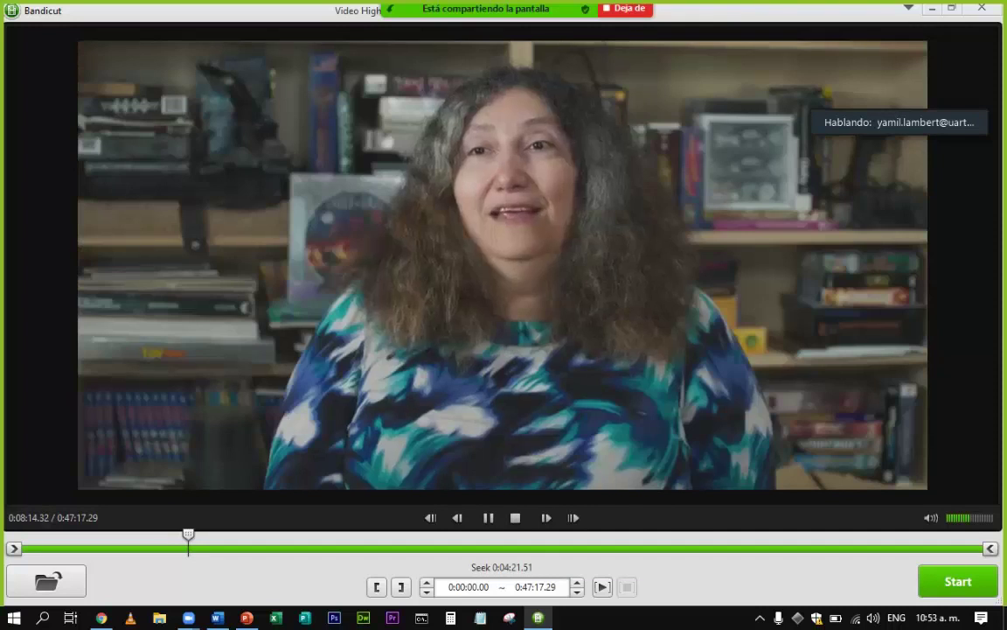
# - View passages at about 4 and 2 minutes into the video, and pause on the arcade game scene near 0:07:49
pyautogui.click(106, 548)
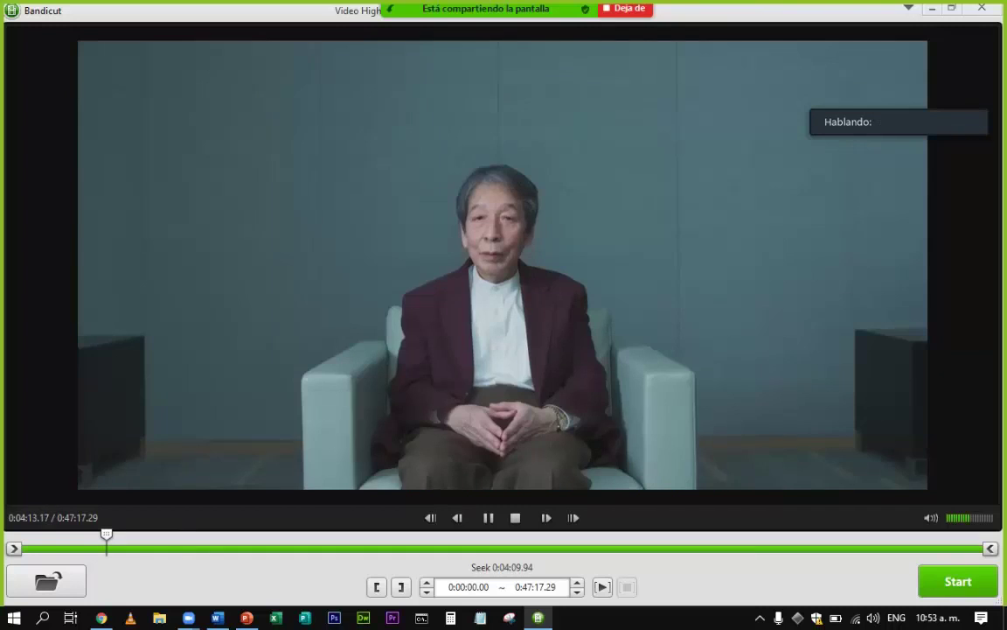
pyautogui.click(83, 548)
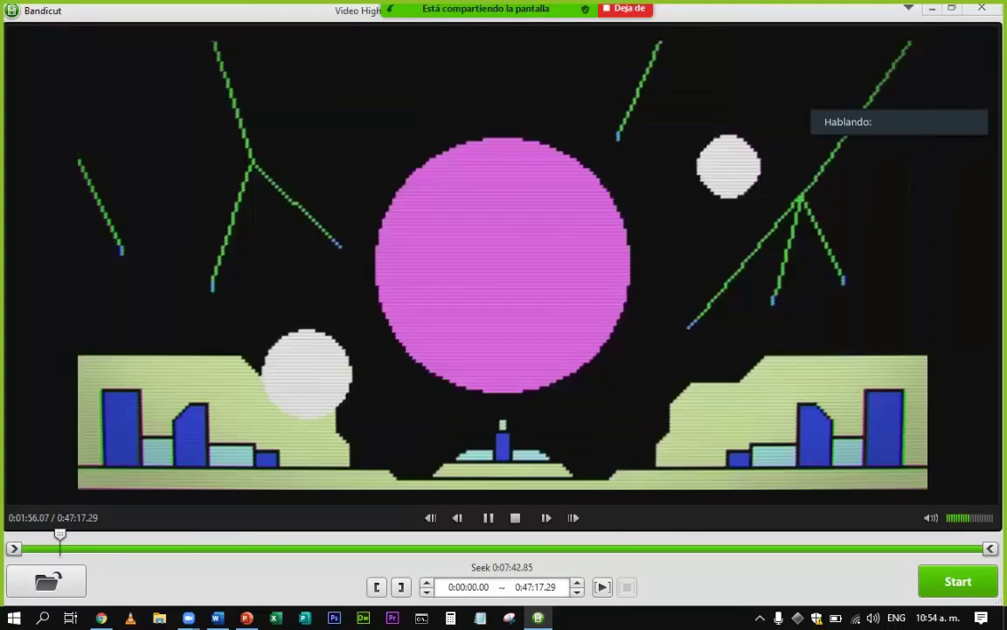
pyautogui.click(179, 548)
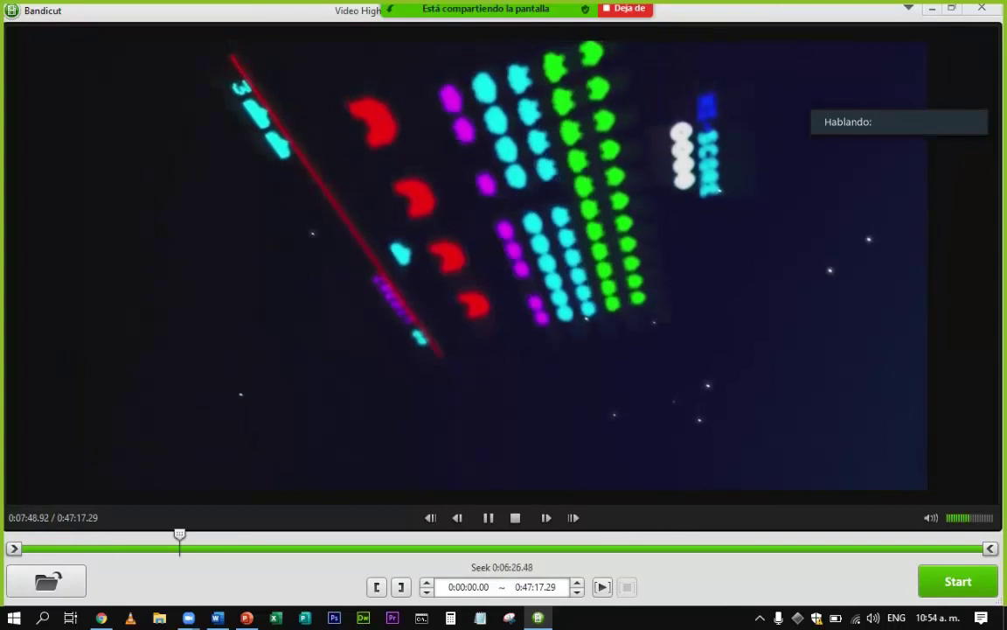
pyautogui.press('space')
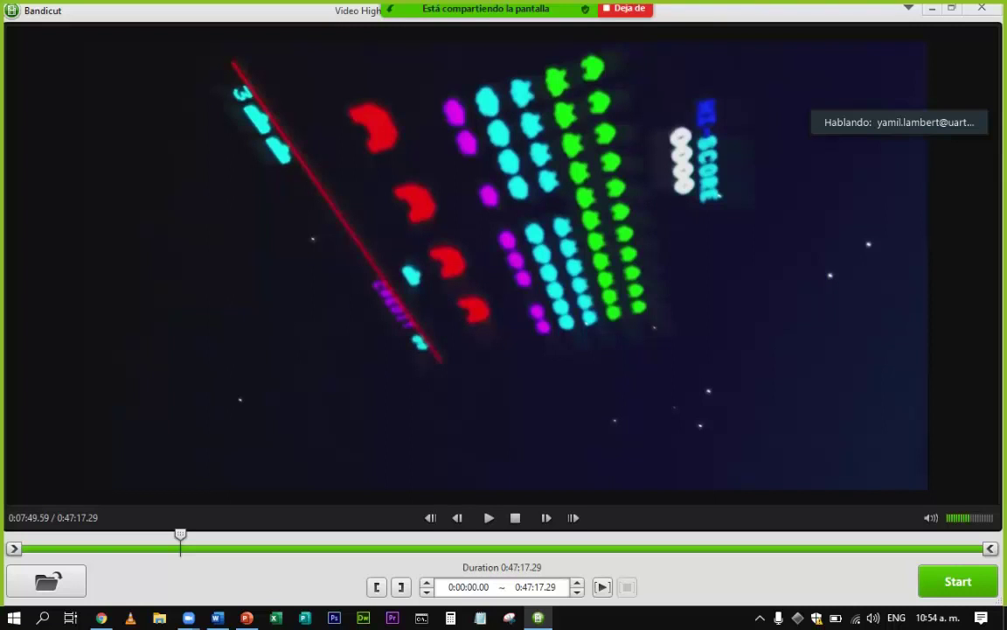
# - Play the arcade game scene briefly, pause it near 0:07:52, and advance frame by frame to about 0:07:53.34
pyautogui.press('space')
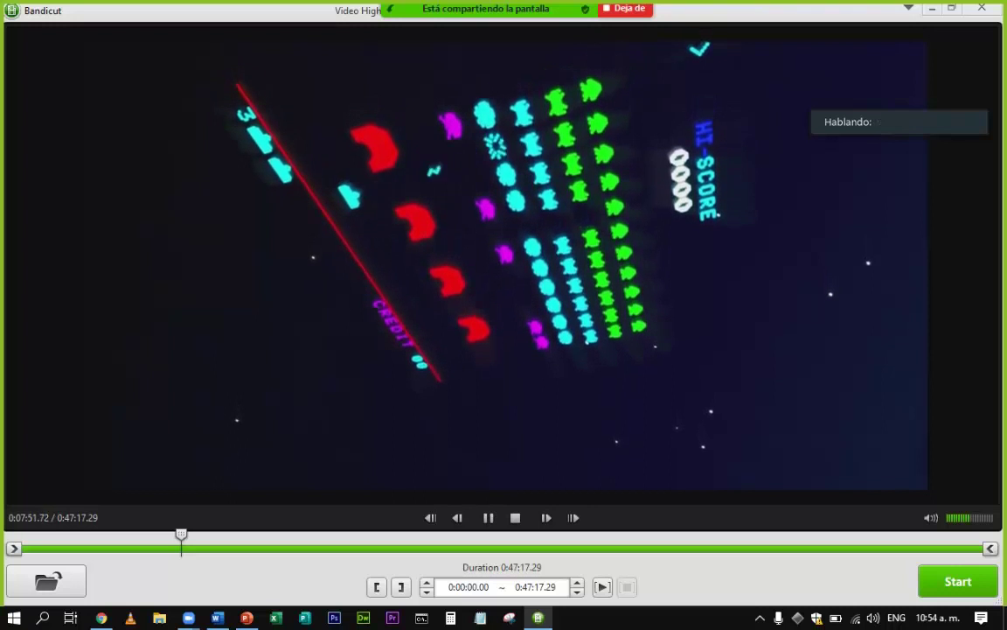
pyautogui.press('space')
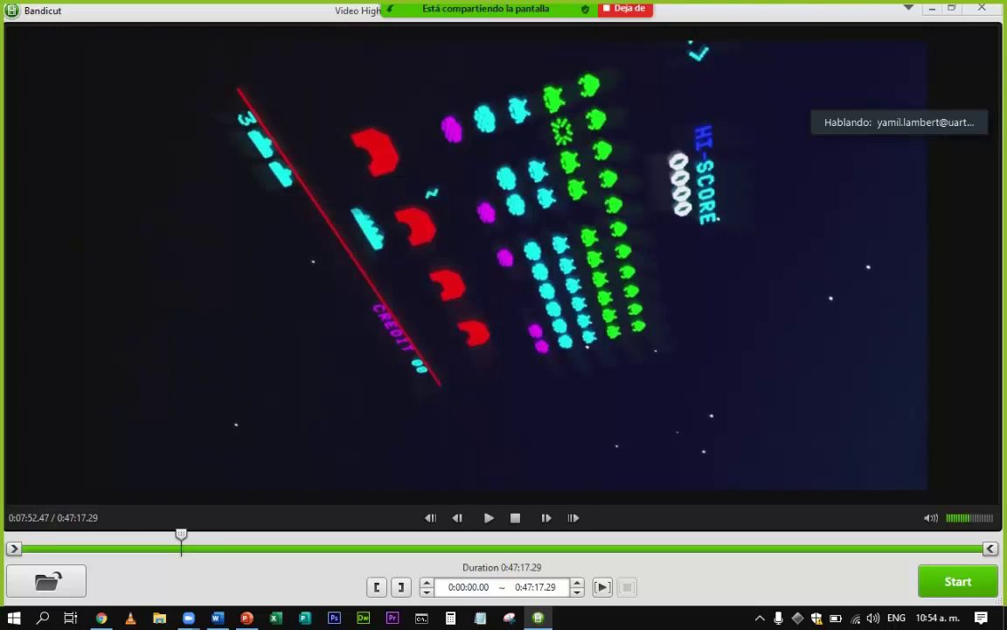
pyautogui.press('Right')
pyautogui.press('Right')
pyautogui.press('Right')
pyautogui.press('Right')
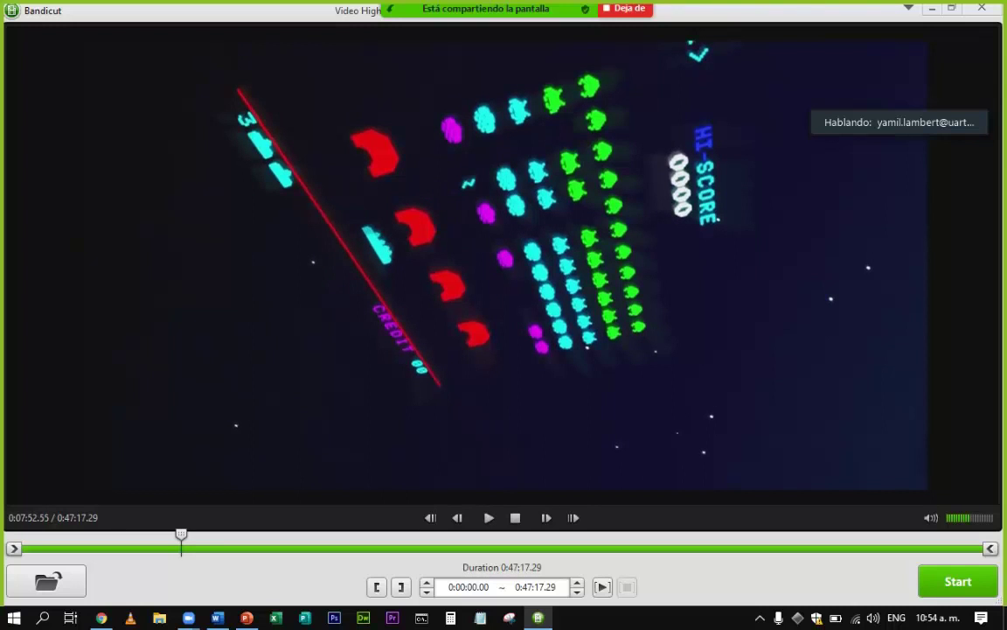
pyautogui.press('Right')
pyautogui.press('Right')
pyautogui.press('Right')
pyautogui.press('Right')
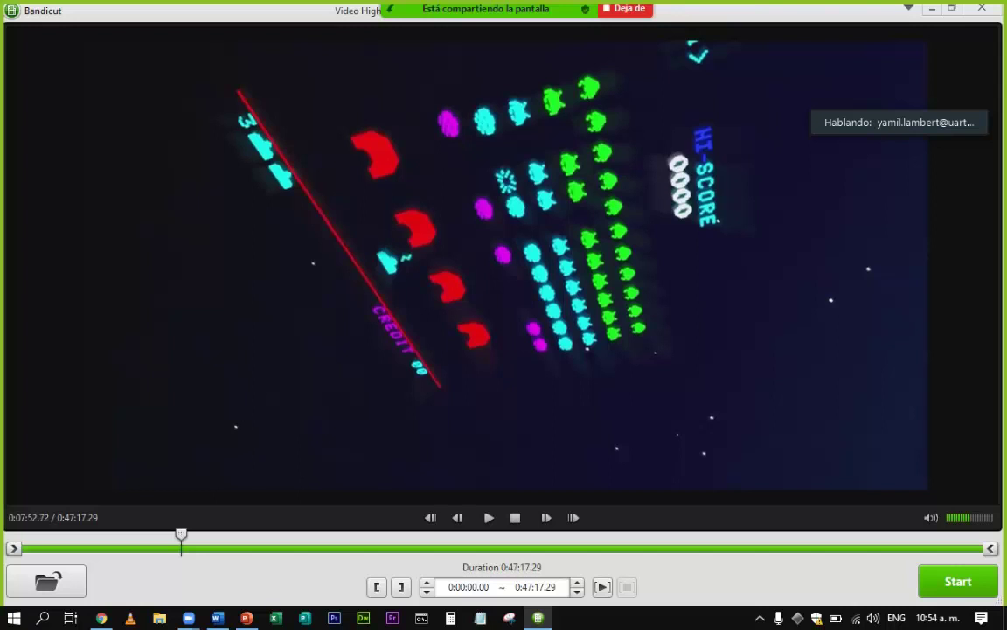
pyautogui.press('Right')
pyautogui.press('Right')
pyautogui.press('Right')
pyautogui.press('Right')
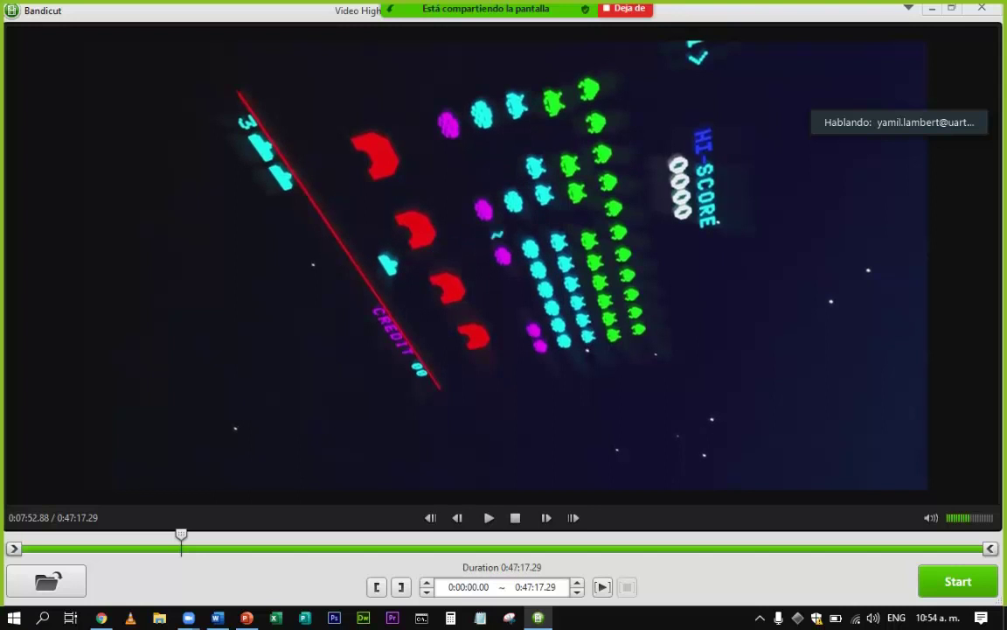
pyautogui.press('Right')
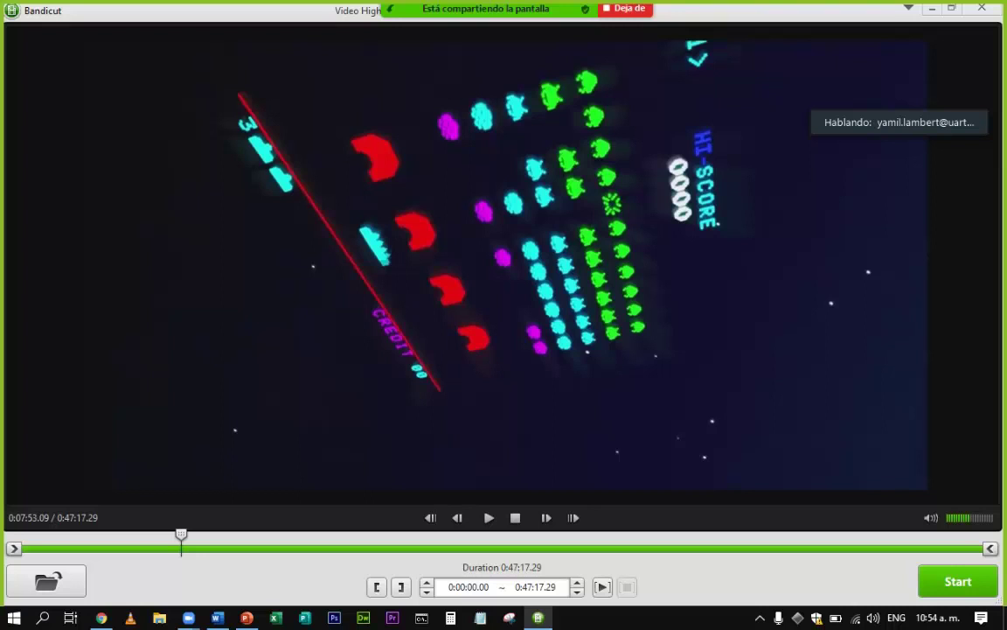
pyautogui.press('Right')
pyautogui.press('Right')
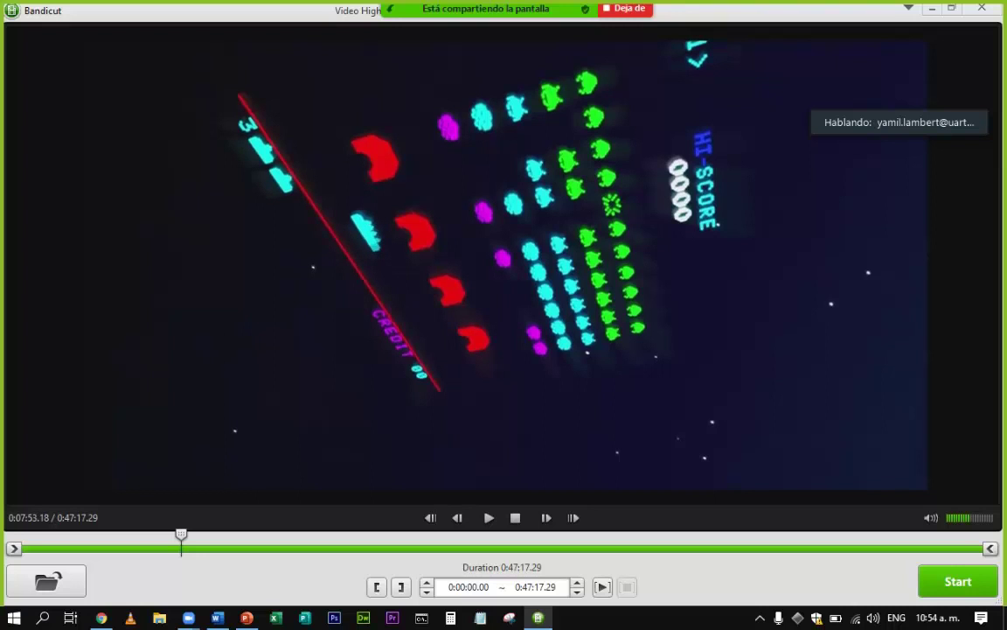
pyautogui.press('Right')
pyautogui.press('Right')
pyautogui.press('Right')
pyautogui.press('Right')
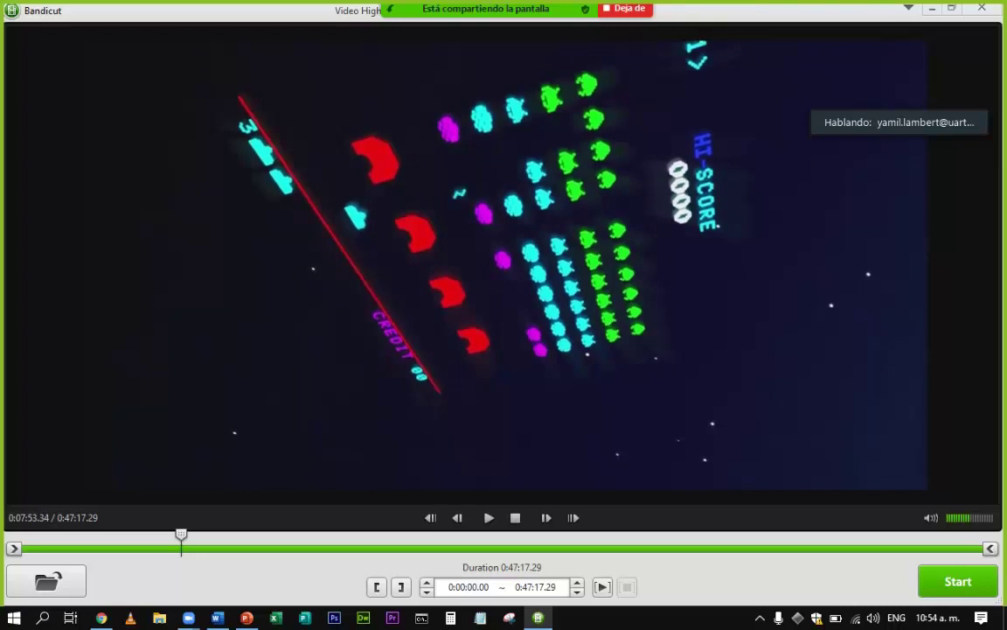
# - Alternate back and forth between the adjacent frames at 0:07:53.34 and 0:07:53.39 to compare them, ending on the later one
pyautogui.press('Right')
pyautogui.press('Left')
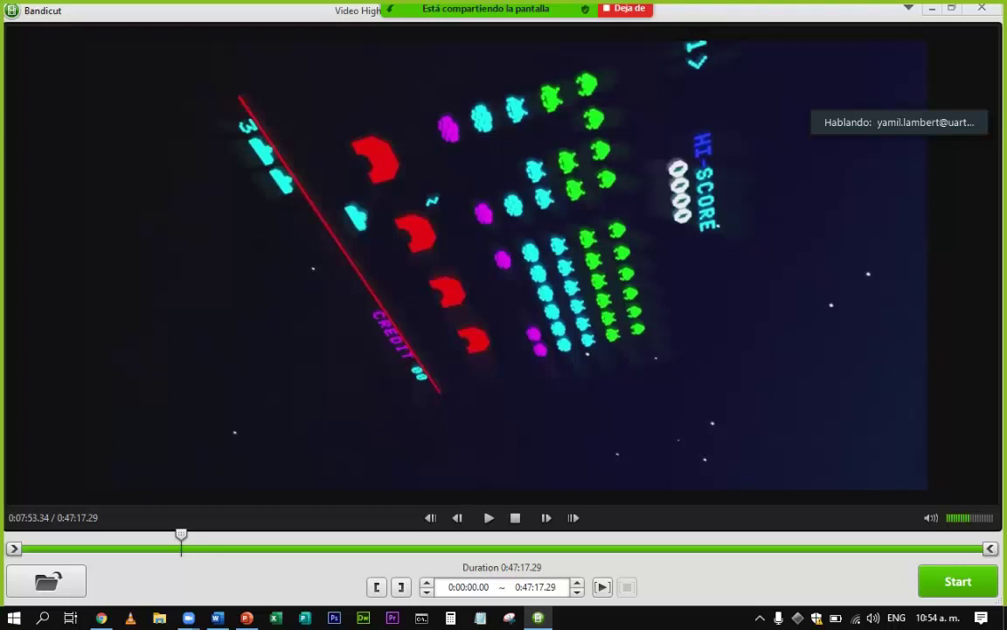
pyautogui.press('Right')
pyautogui.press('Left')
pyautogui.press('Right')
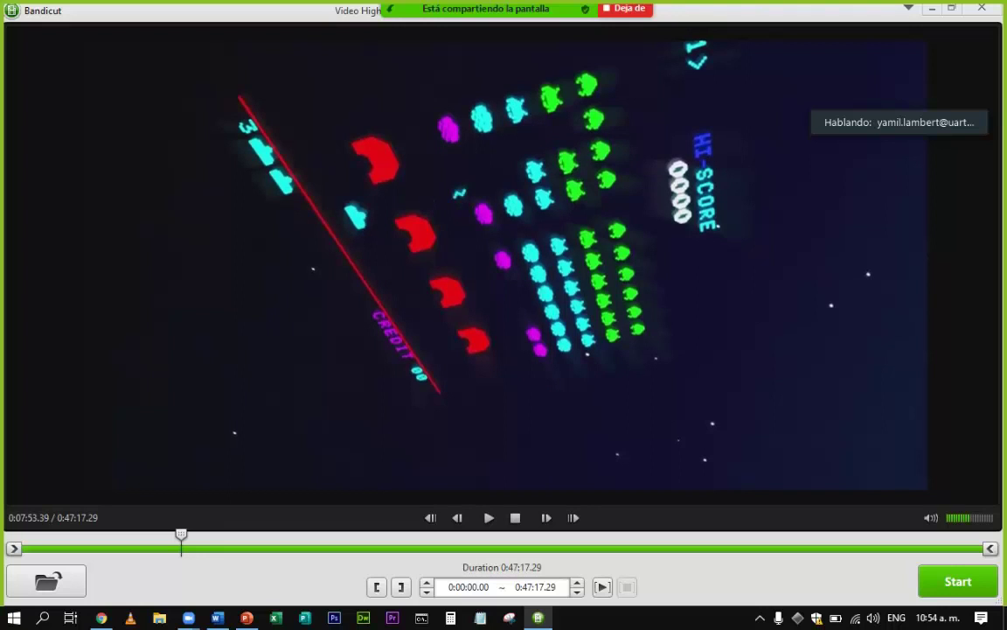
pyautogui.press('Left')
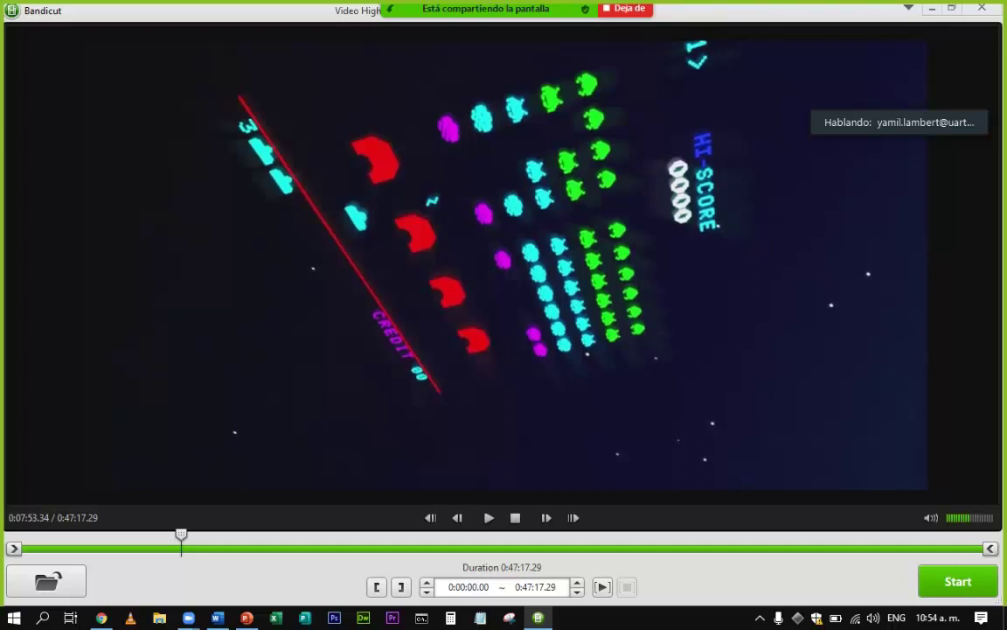
pyautogui.press('Right')
pyautogui.press('Left')
pyautogui.press('Right')
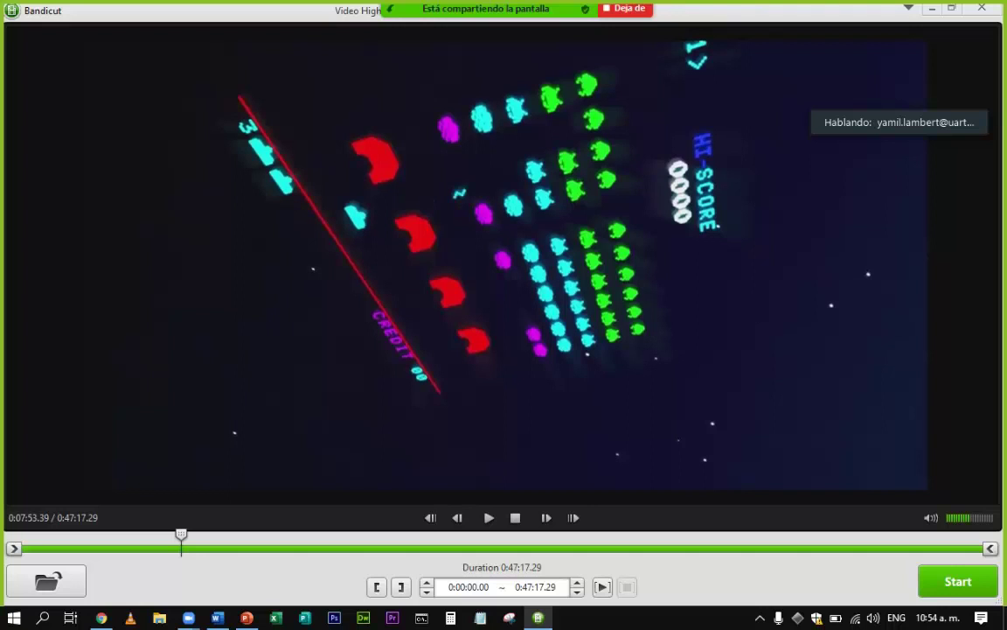